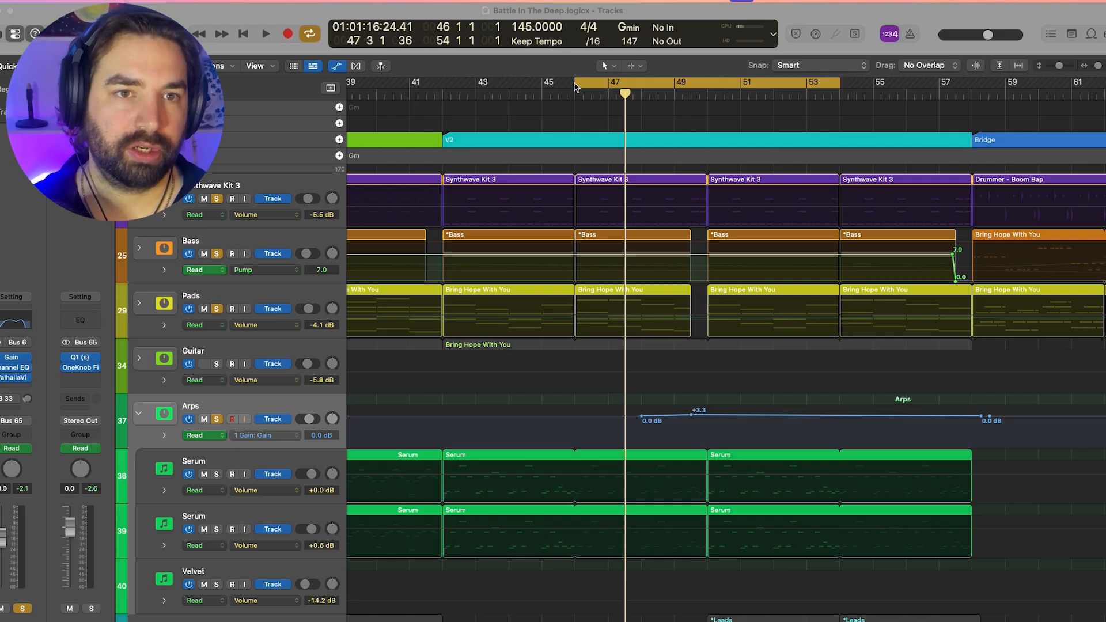
Step: Extend the cycle range back to bar 42 and play through verse V2 to hear the arps
{"action": "left_click_drag", "start_coordinate": [577, 90], "coordinate": [474, 166]}
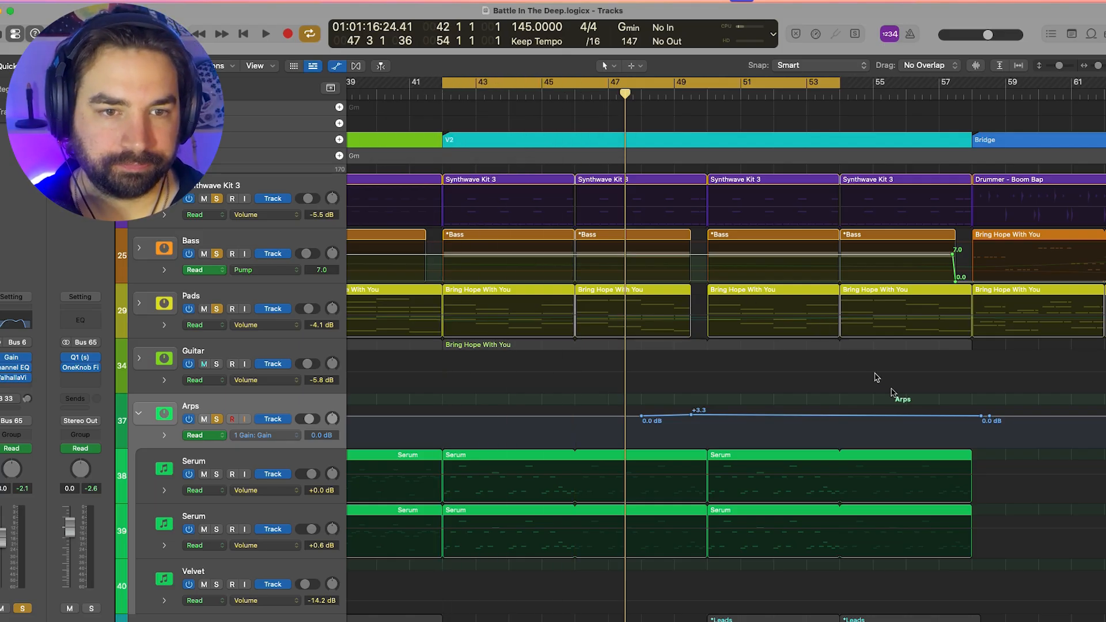
{"action": "key", "text": "space"}
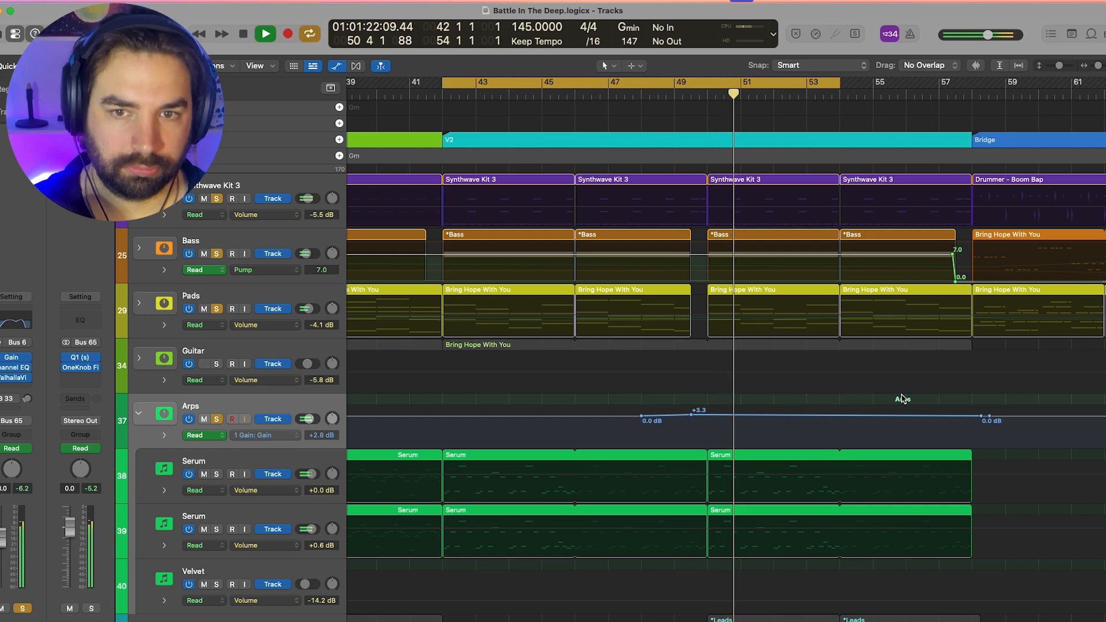
{"action": "key", "text": "space"}
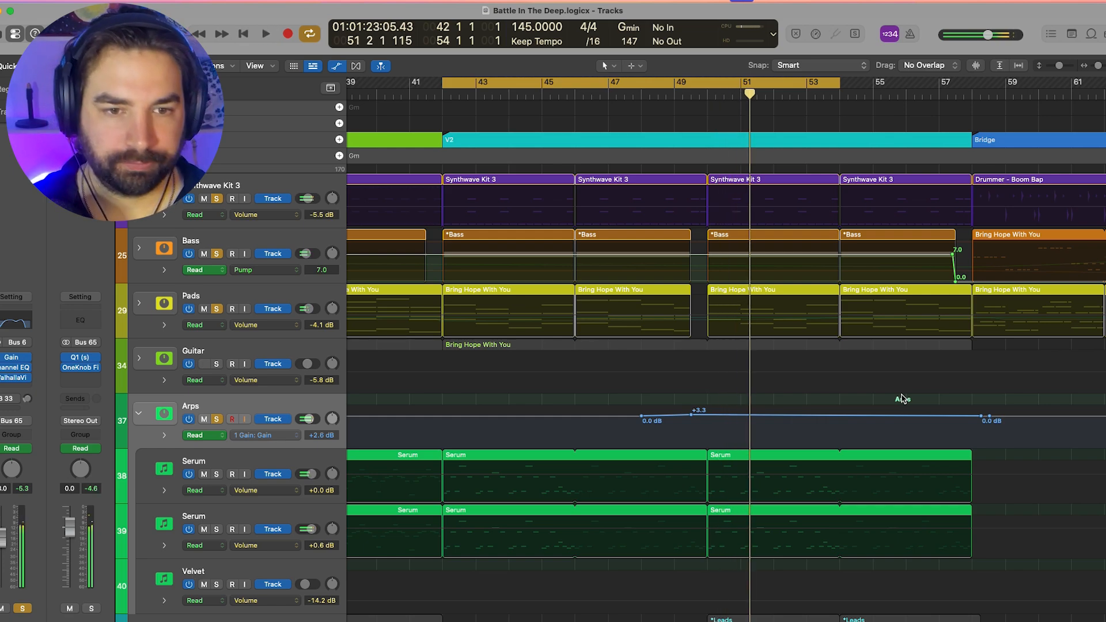
Step: Turn off cycle playback and audition the Arps gain automation from bar 48 to about bar 53
{"action": "key", "text": "a"}
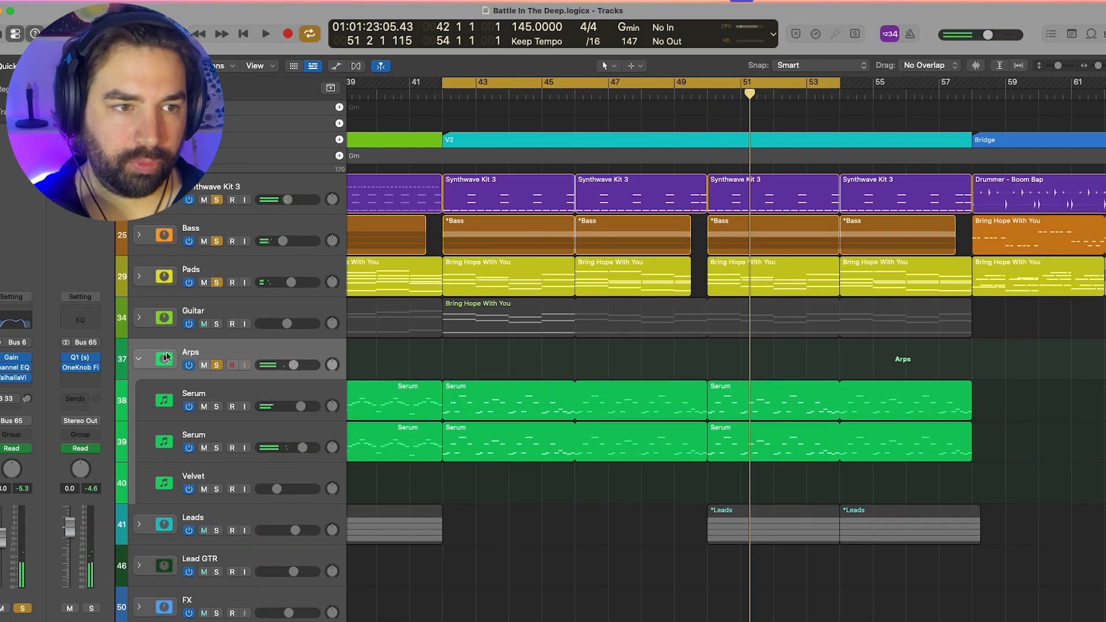
{"action": "key", "text": "a"}
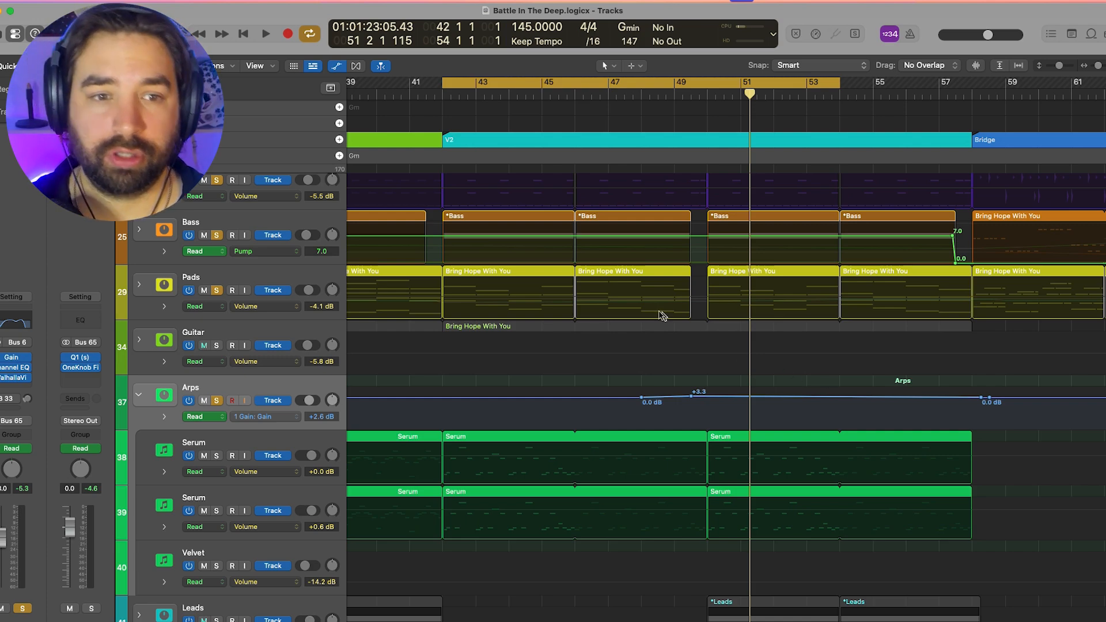
{"action": "scroll", "coordinate": [668, 412], "scroll_direction": "up", "scroll_amount": 1}
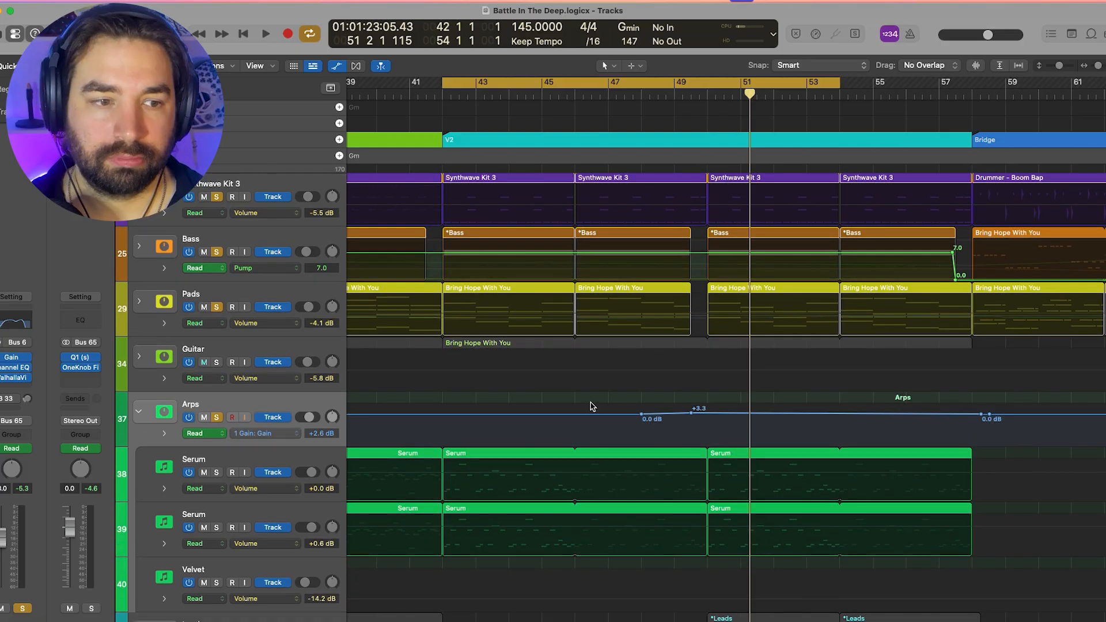
{"action": "scroll", "coordinate": [617, 526], "scroll_direction": "down", "scroll_amount": 1}
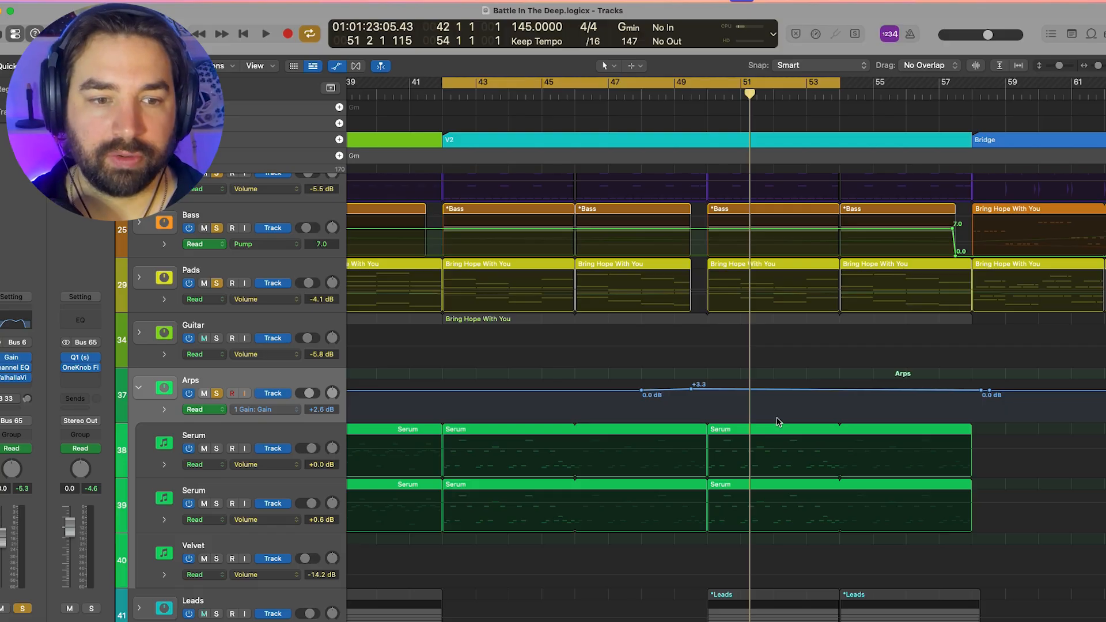
{"action": "left_click", "coordinate": [647, 93]}
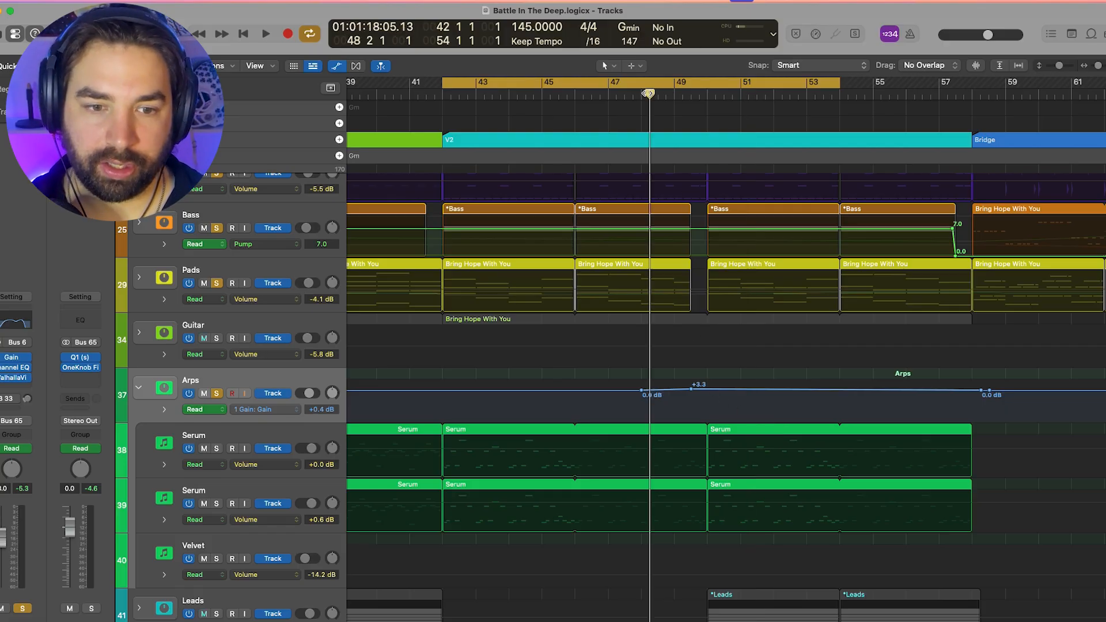
{"action": "key", "text": "c"}
{"action": "key", "text": "space"}
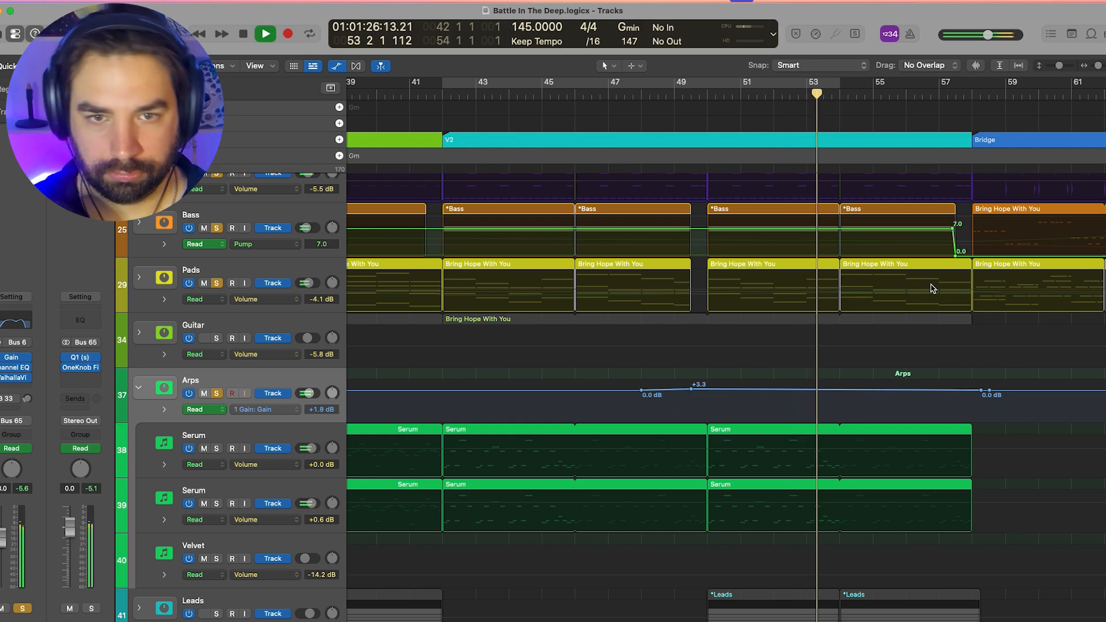
{"action": "key", "text": "space"}
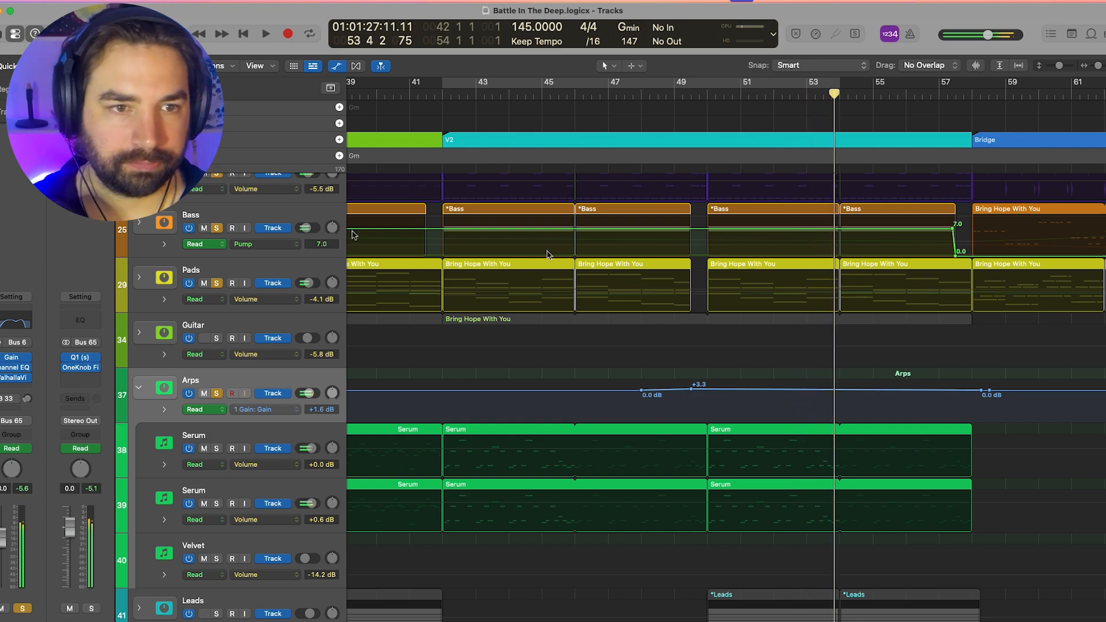
Step: Expand the Pads stack and show the Filter 1 Freq automation on its Bring Hope With You track
{"action": "left_click", "coordinate": [264, 269]}
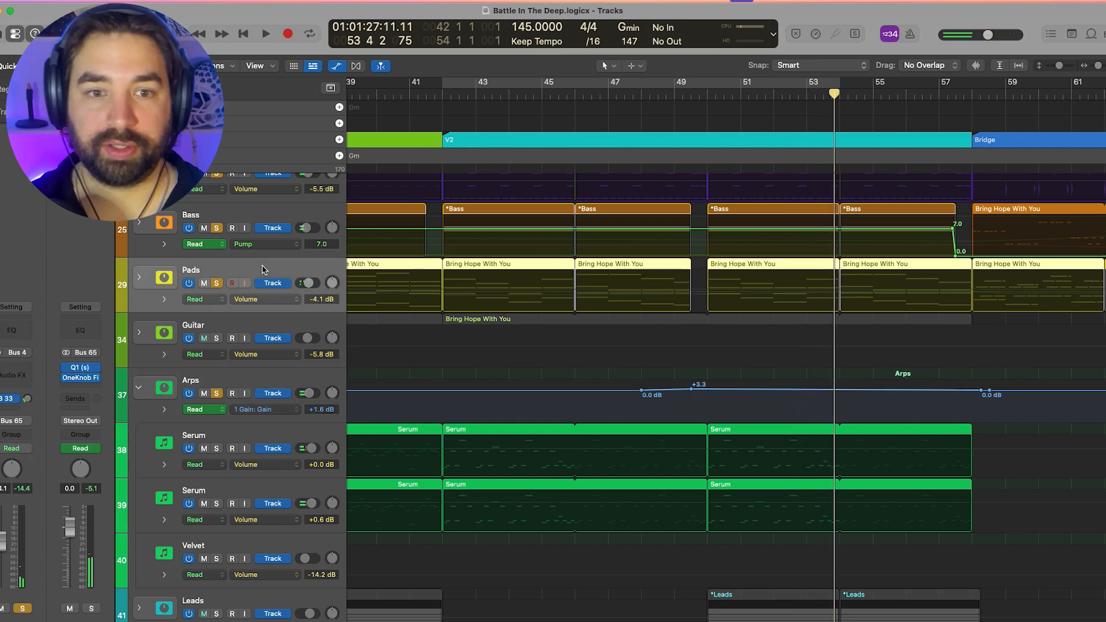
{"action": "key", "text": "a"}
{"action": "key", "text": "super+f"}
{"action": "key", "text": "a"}
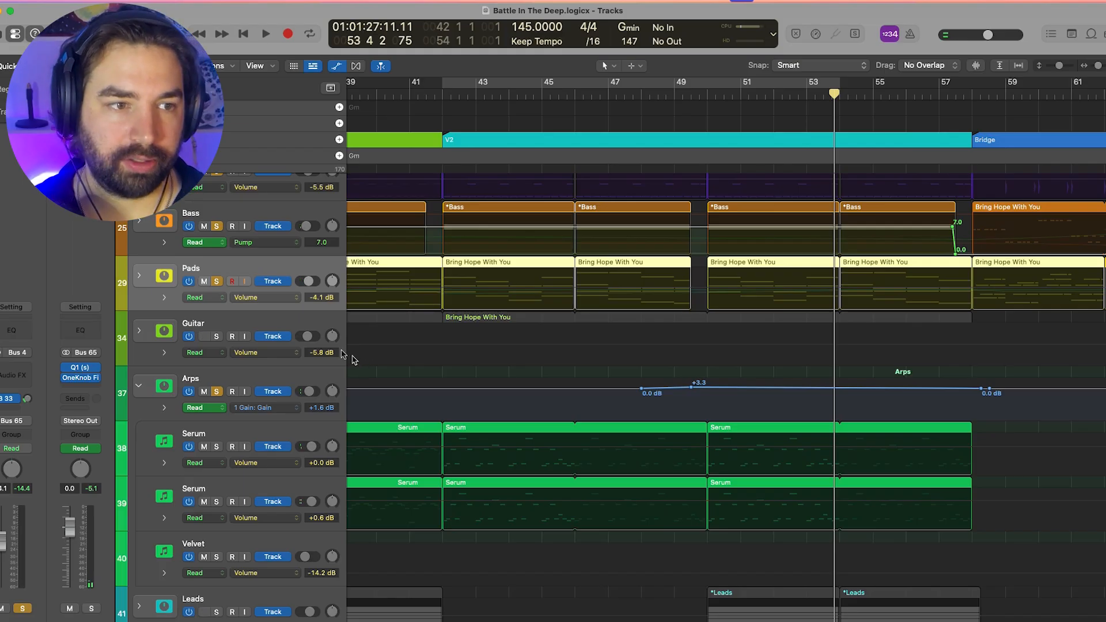
{"action": "left_click", "coordinate": [164, 298]}
{"action": "left_click", "coordinate": [225, 332]}
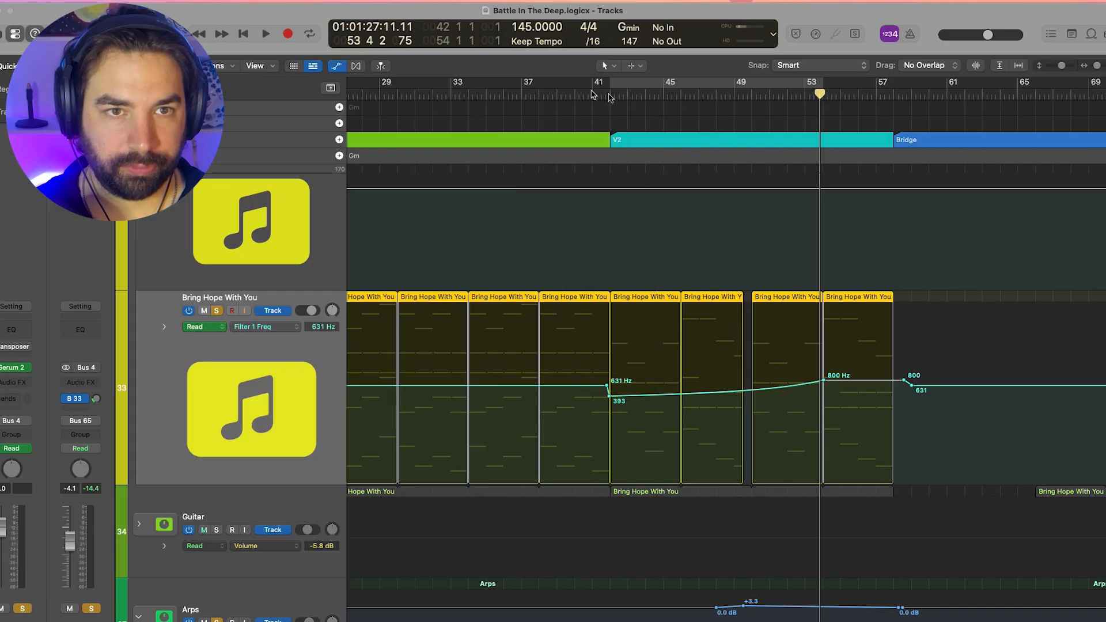
Step: Solo the Bring Hope With You pad and play it from bar 42 with its Serum 2 window beside the automation
{"action": "left_click", "coordinate": [621, 93]}
{"action": "key", "text": "space"}
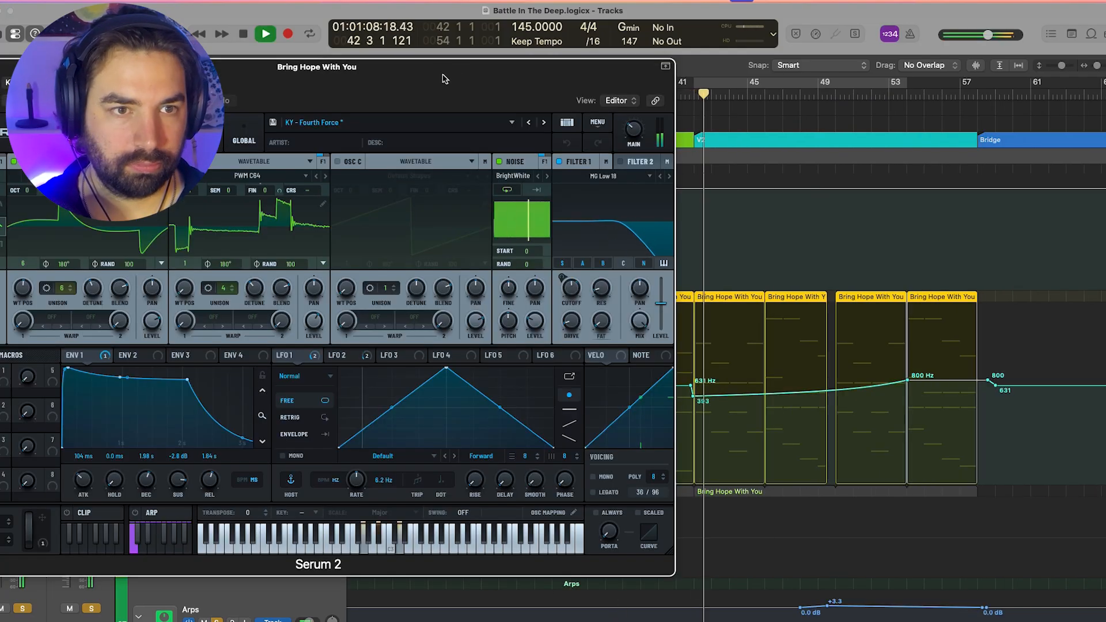
{"action": "left_click_drag", "start_coordinate": [444, 79], "coordinate": [585, 510]}
{"action": "left_click", "coordinate": [216, 310]}
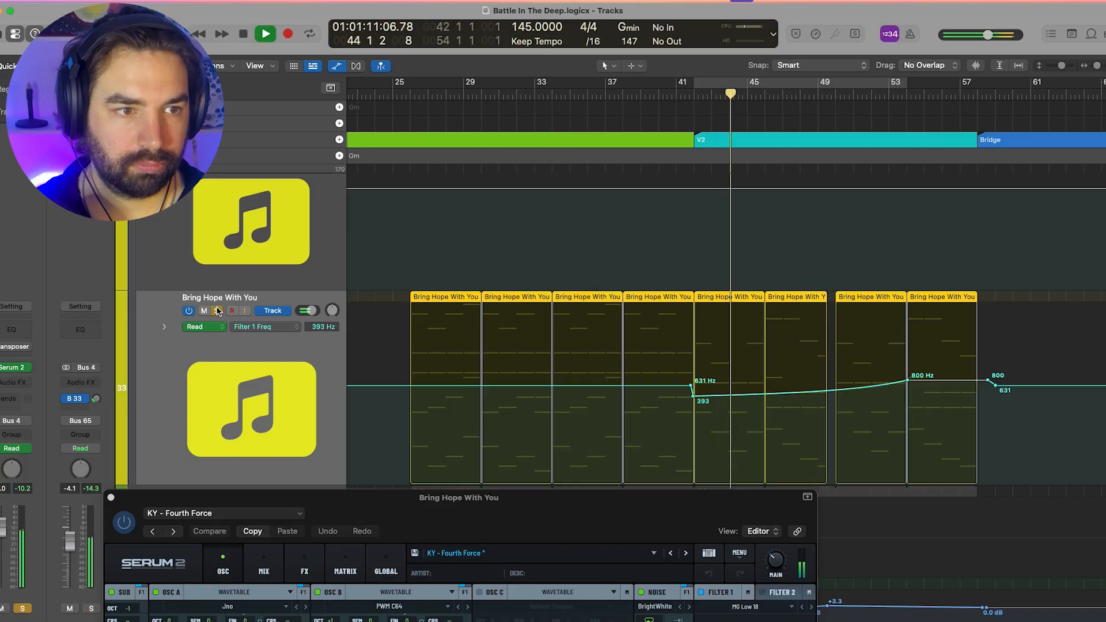
{"action": "left_click_drag", "start_coordinate": [309, 46], "coordinate": [342, 92]}
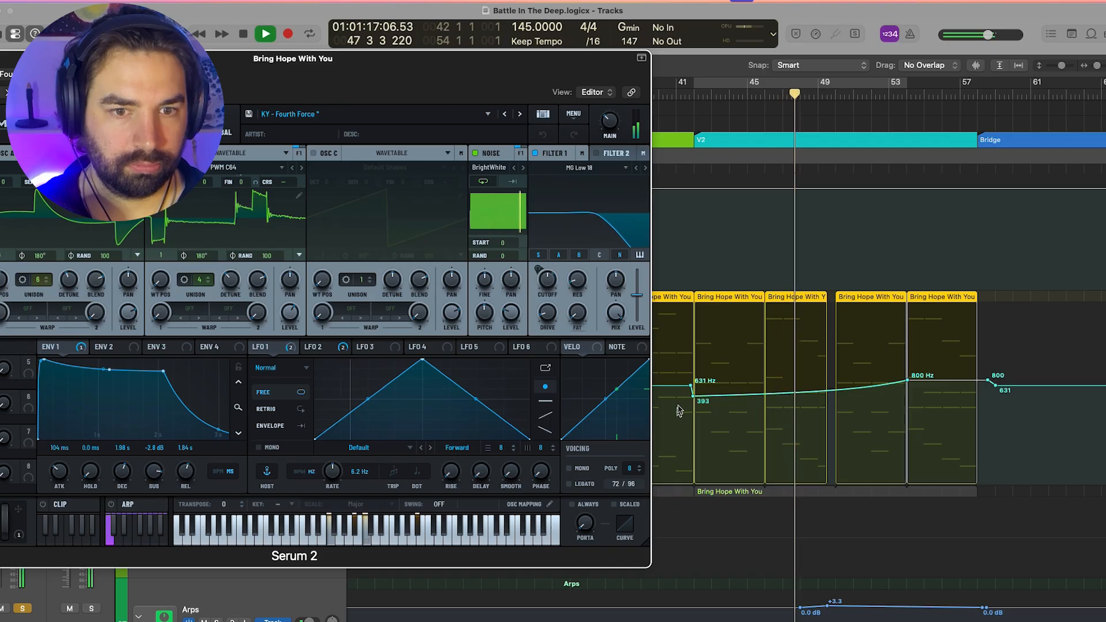
Step: Lower the pad's Filter 1 Freq automation point at bar 42 to 64 Hz while auditioning the sweep
{"action": "key", "text": "space"}
{"action": "left_click_drag", "start_coordinate": [692, 397], "coordinate": [697, 450]}
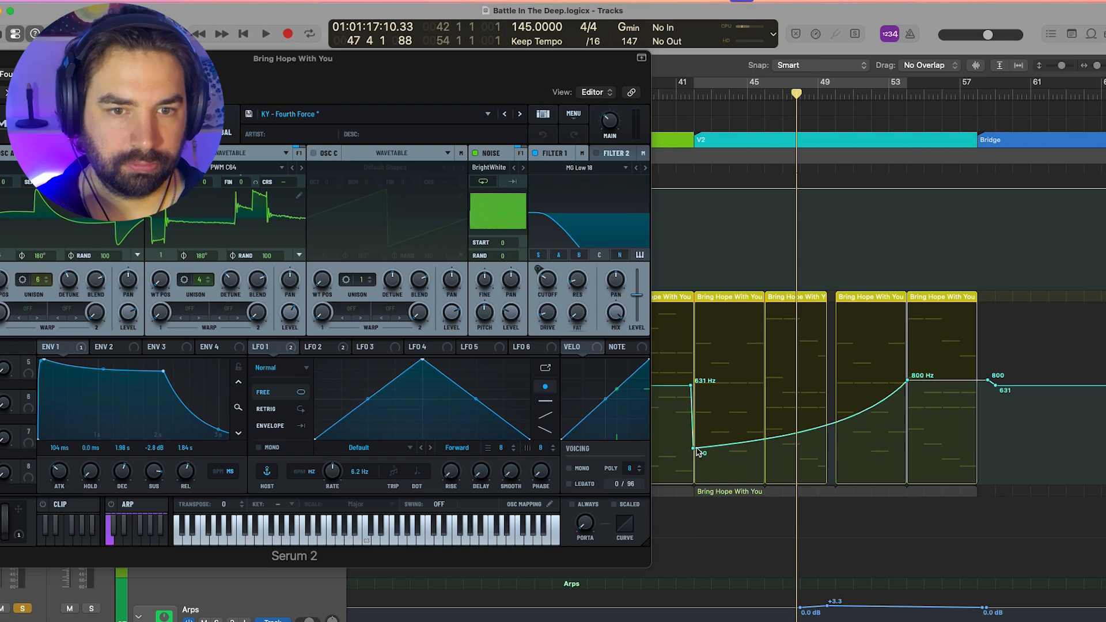
{"action": "key", "text": "shift+space"}
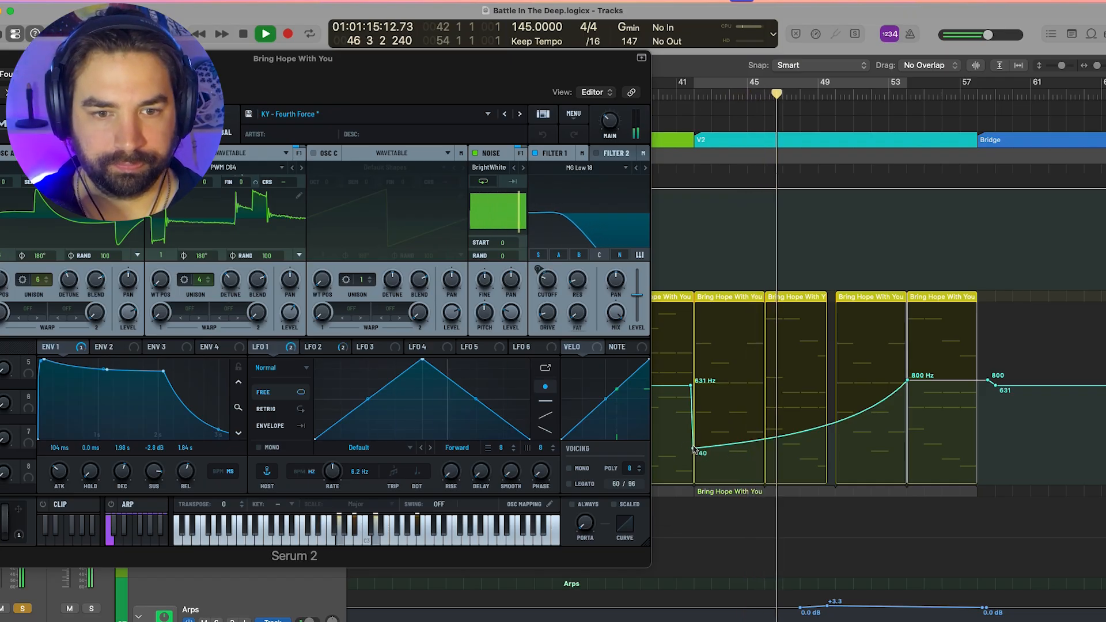
{"action": "left_click_drag", "start_coordinate": [694, 449], "coordinate": [694, 438]}
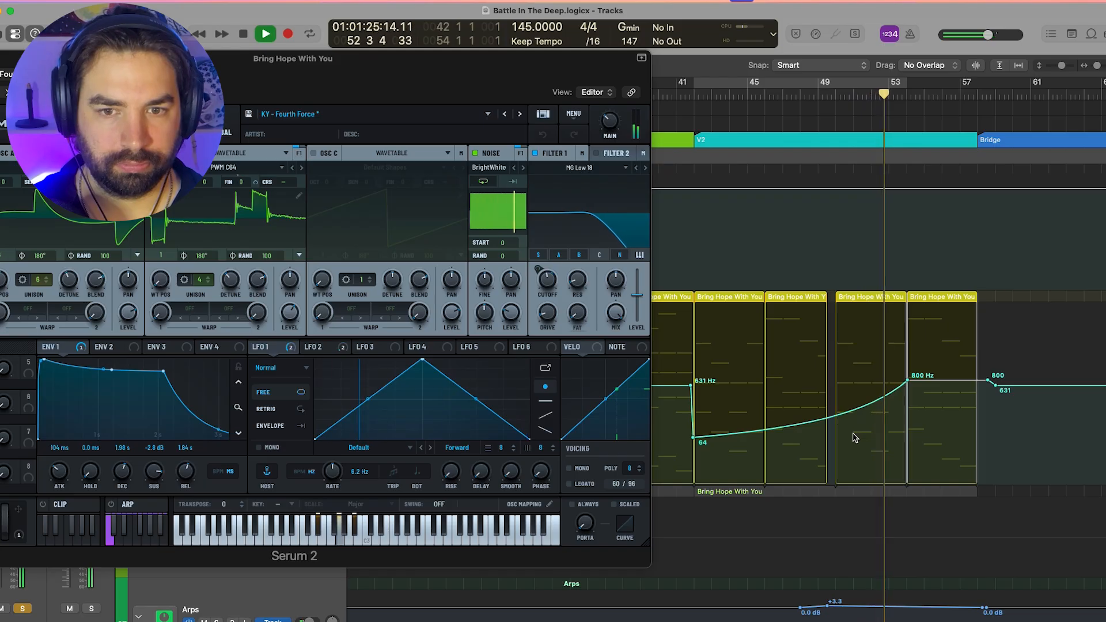
Step: Raise the flat end of the pad's filter automation in the last V2 region to 1014 Hz and close the Serum 2 window
{"action": "left_click_drag", "start_coordinate": [947, 385], "coordinate": [948, 380]}
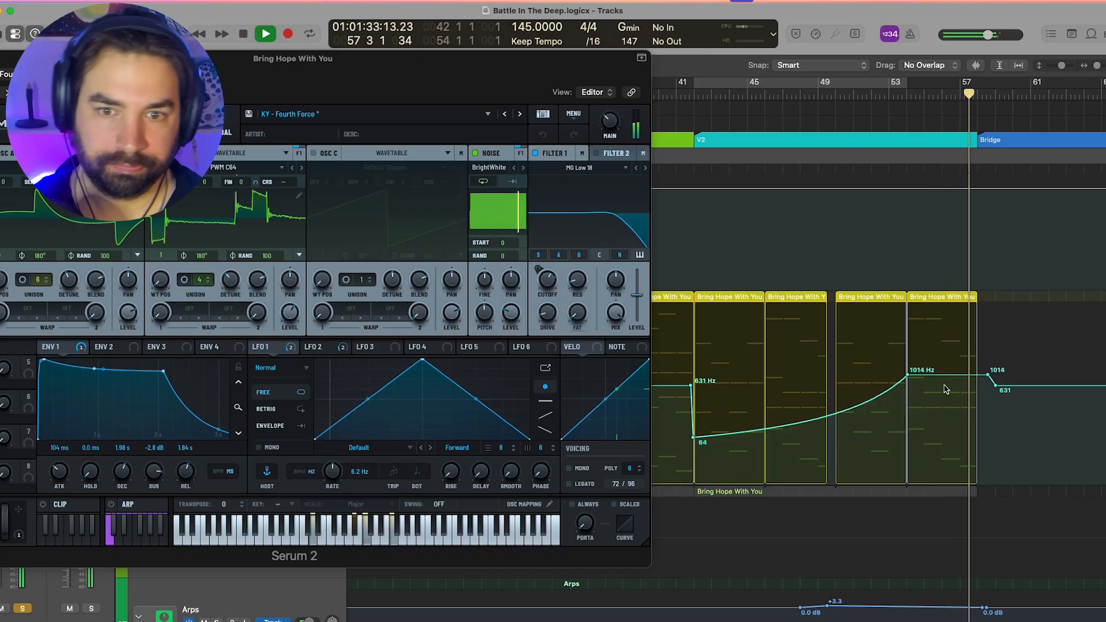
{"action": "key", "text": "space"}
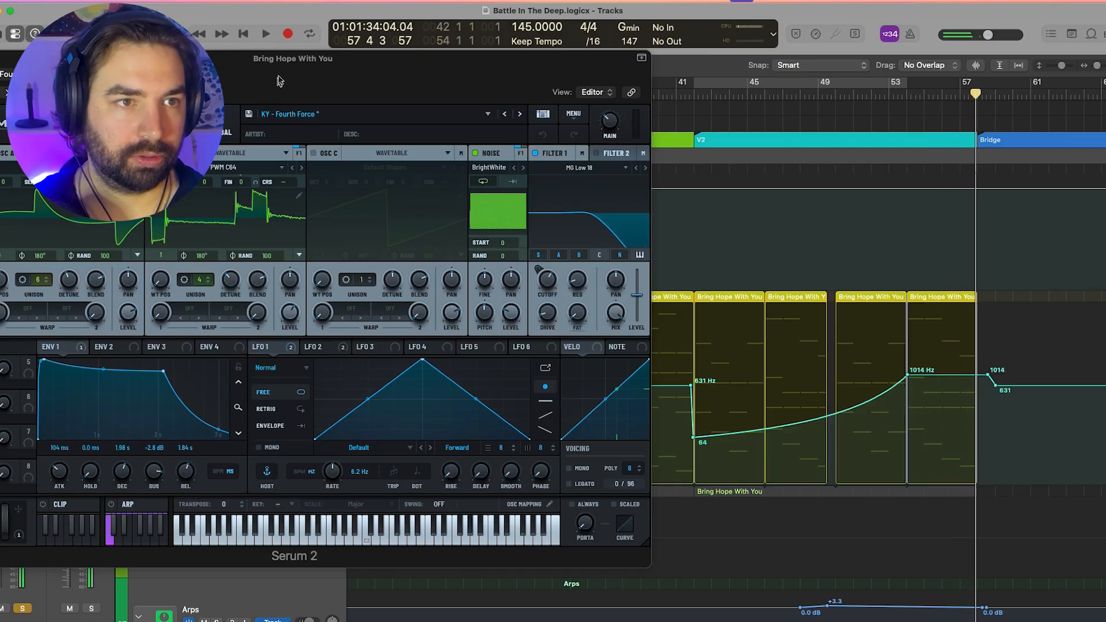
{"action": "key", "text": "super+w"}
Step: Show the automation again and inspect the pad's filter sweep starting point at bar 42
{"action": "scroll", "coordinate": [899, 383], "scroll_direction": "up", "scroll_amount": 5}
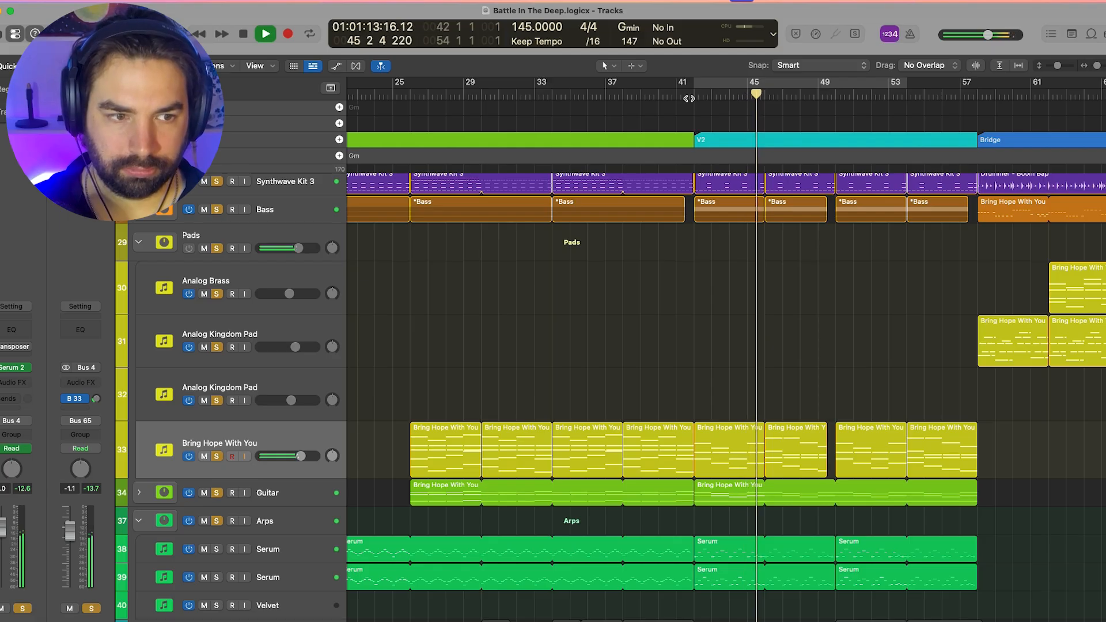
{"action": "key", "text": "a"}
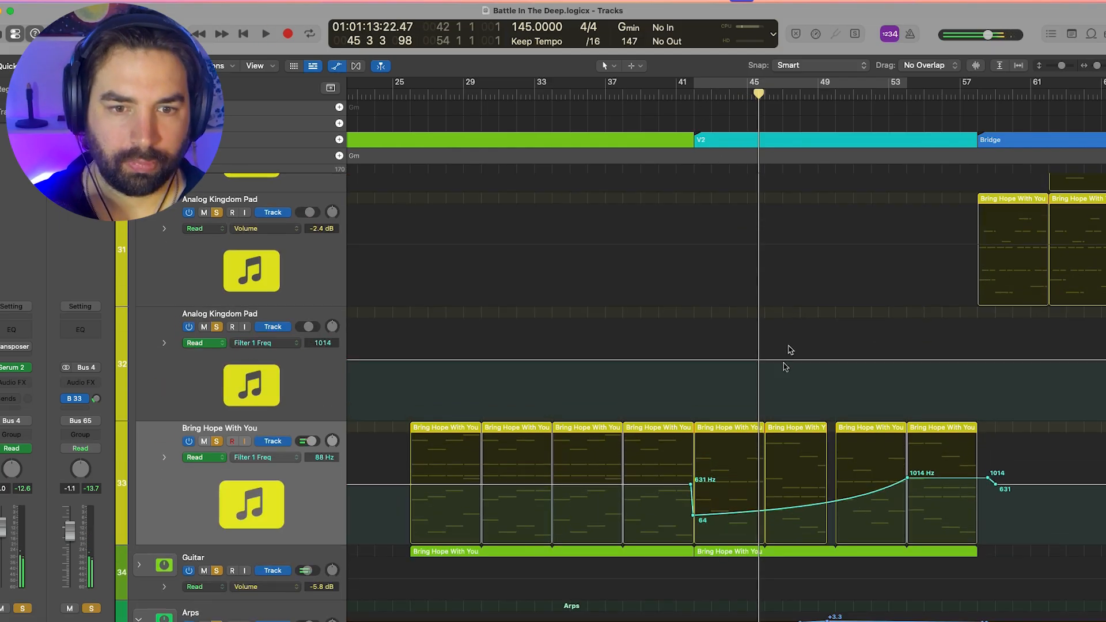
{"action": "left_click", "coordinate": [693, 516]}
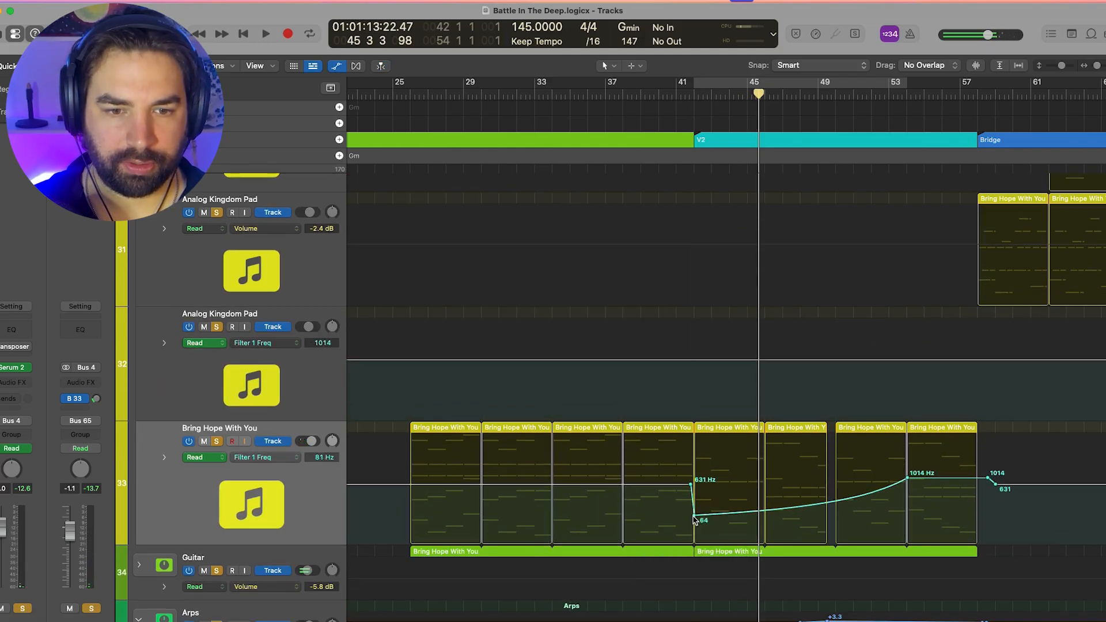
{"action": "left_click", "coordinate": [694, 519]}
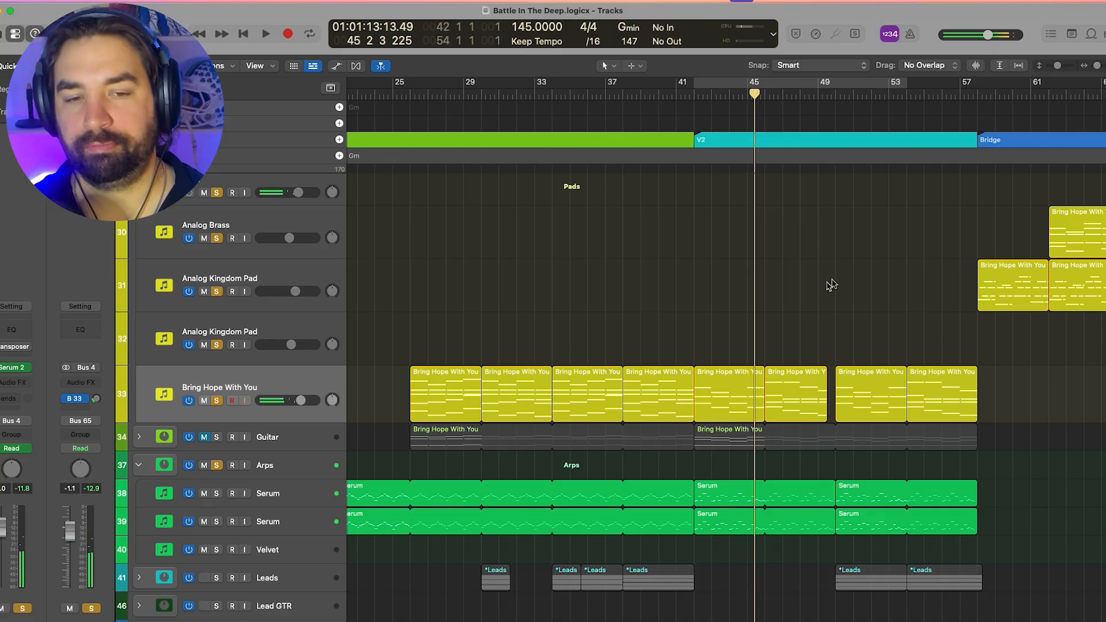
Step: Play the arrangement from bar 46 and bring the Synthwave Kit 3 and Bass tracks into focus
{"action": "left_click", "coordinate": [771, 94]}
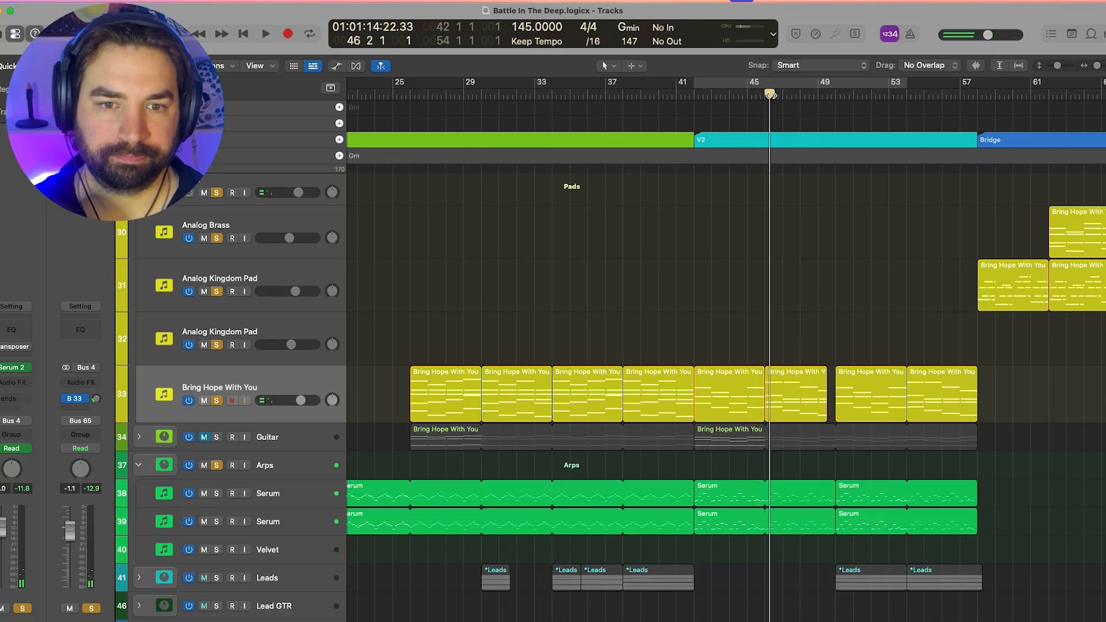
{"action": "key", "text": "space"}
{"action": "scroll", "coordinate": [795, 181], "scroll_direction": "up", "scroll_amount": 2}
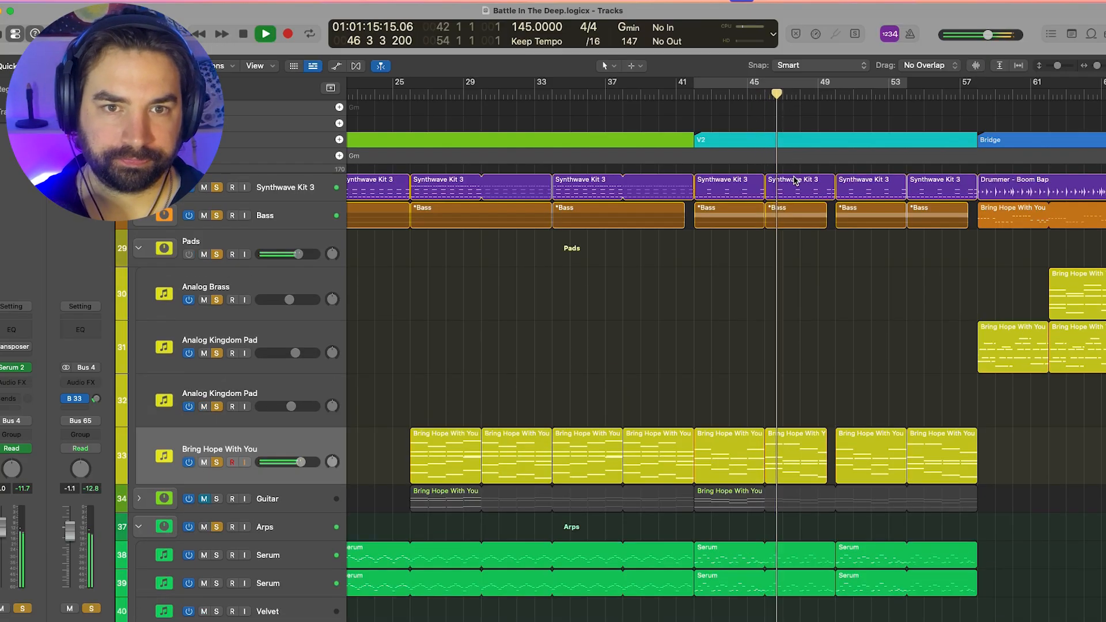
{"action": "left_click", "coordinate": [222, 196]}
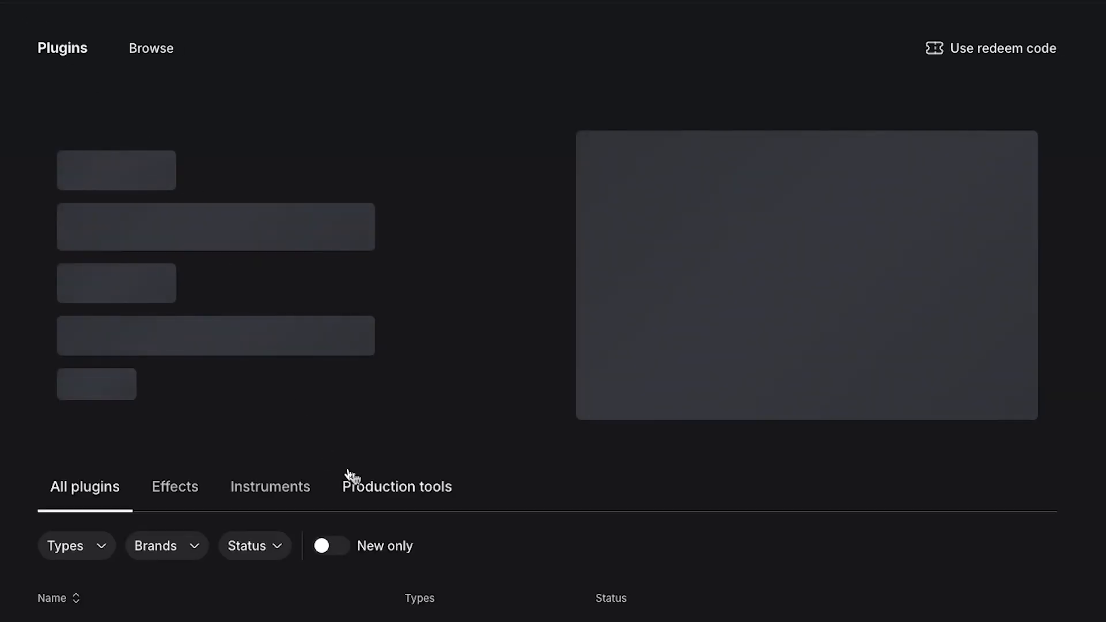
Step: Switch to LANDR and look through its plugin catalogue and the new sample pack releases
{"action": "scroll", "coordinate": [492, 489], "scroll_direction": "down", "scroll_amount": 10}
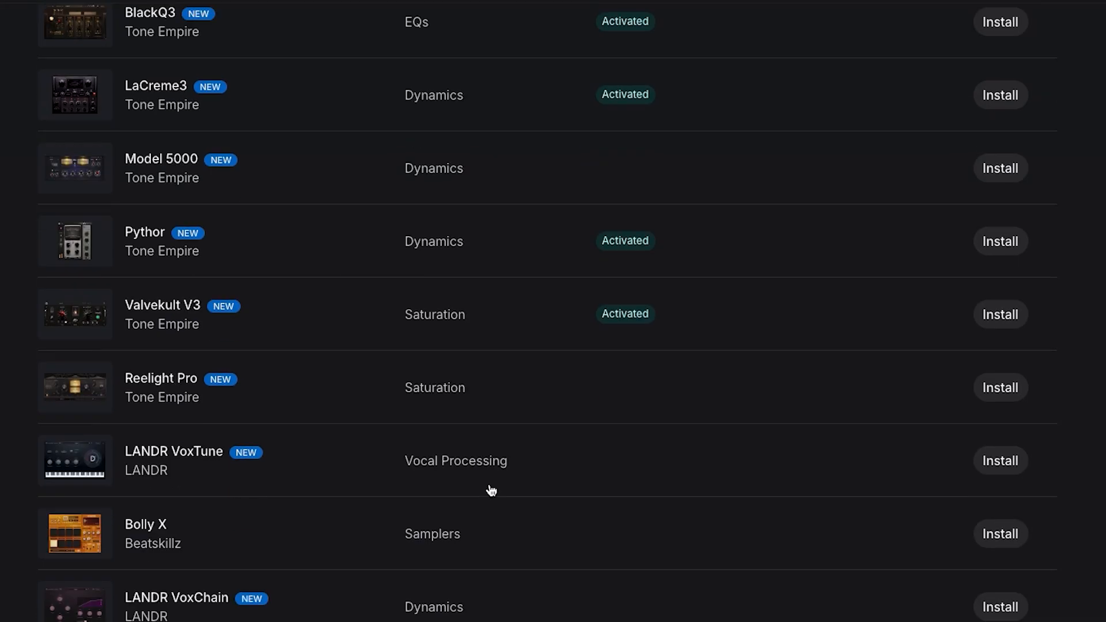
{"action": "scroll", "coordinate": [492, 489], "scroll_direction": "down", "scroll_amount": 20}
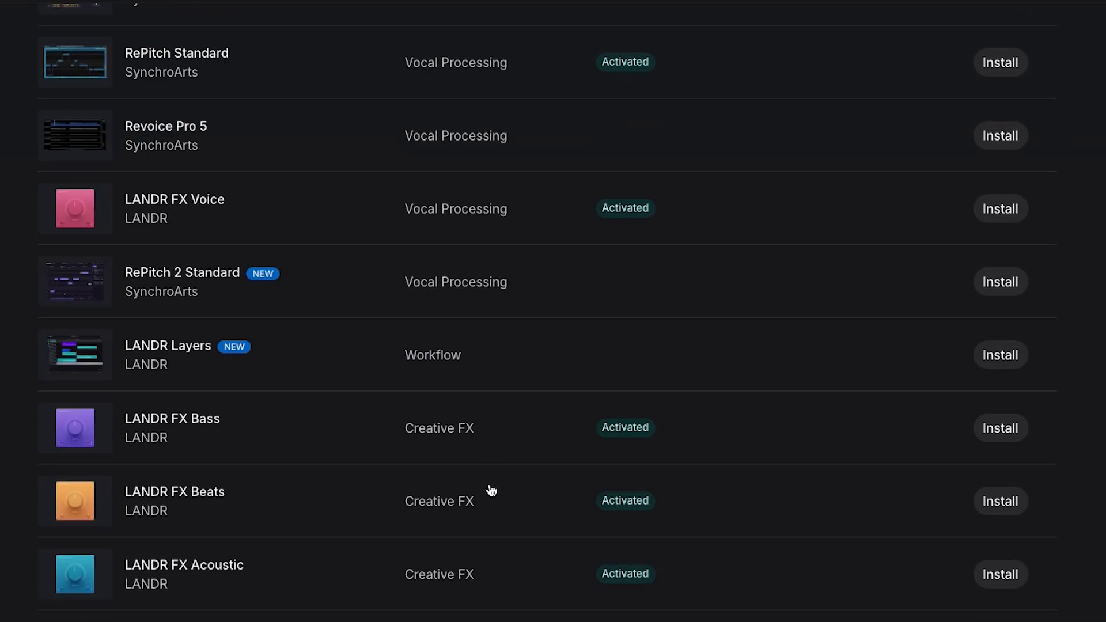
{"action": "scroll", "coordinate": [492, 490], "scroll_direction": "down", "scroll_amount": 20}
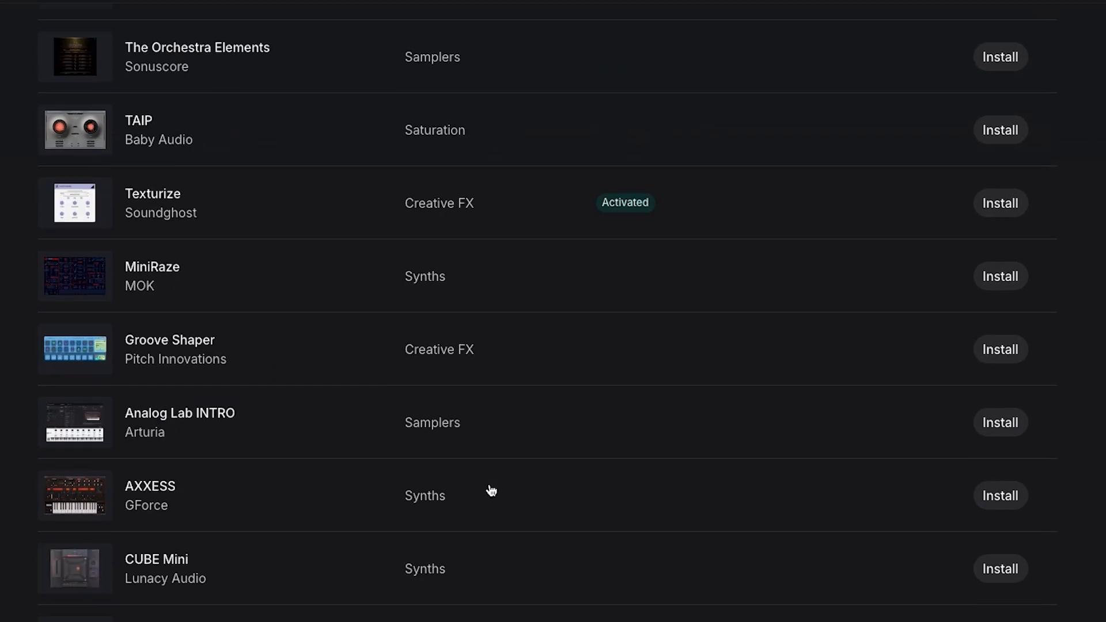
{"action": "scroll", "coordinate": [491, 491], "scroll_direction": "down", "scroll_amount": 1}
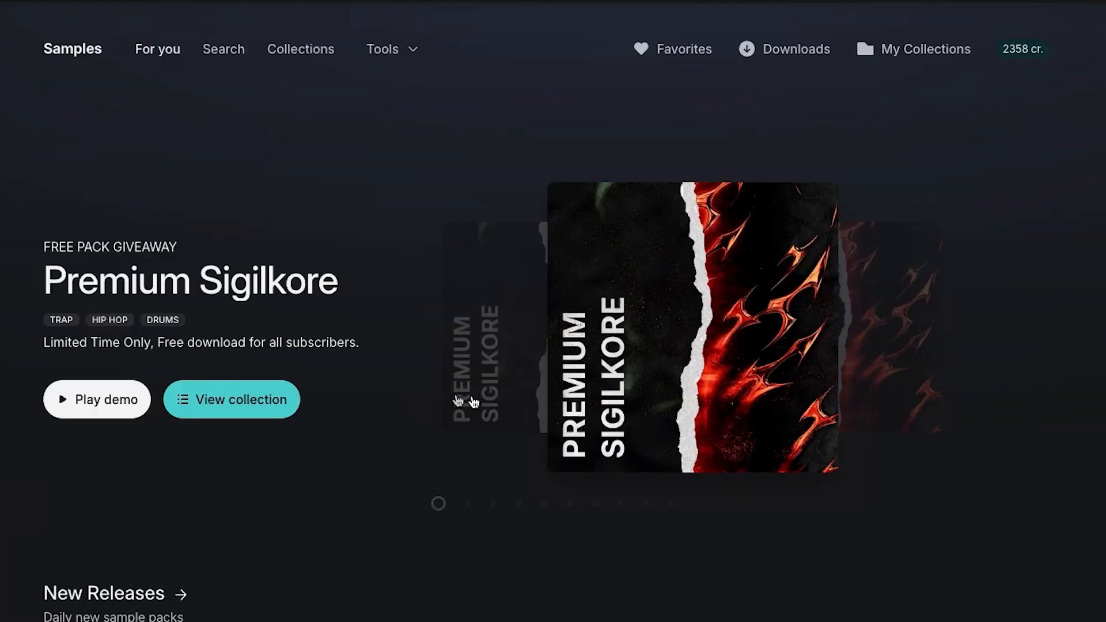
{"action": "scroll", "coordinate": [459, 399], "scroll_direction": "down", "scroll_amount": 6}
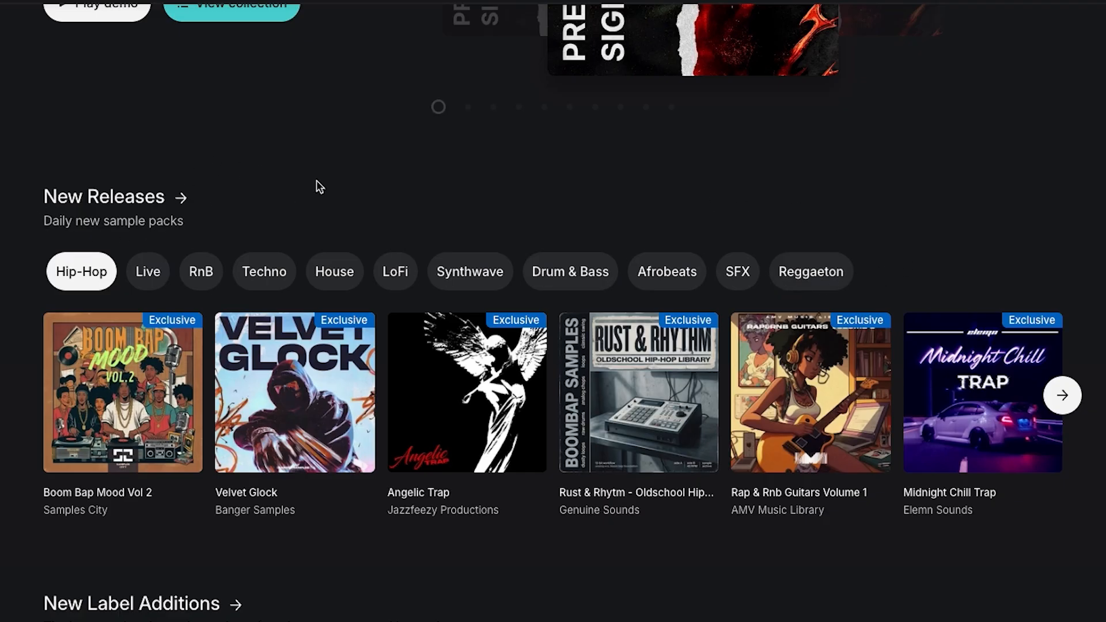
{"action": "scroll", "coordinate": [316, 181], "scroll_direction": "up", "scroll_amount": 6}
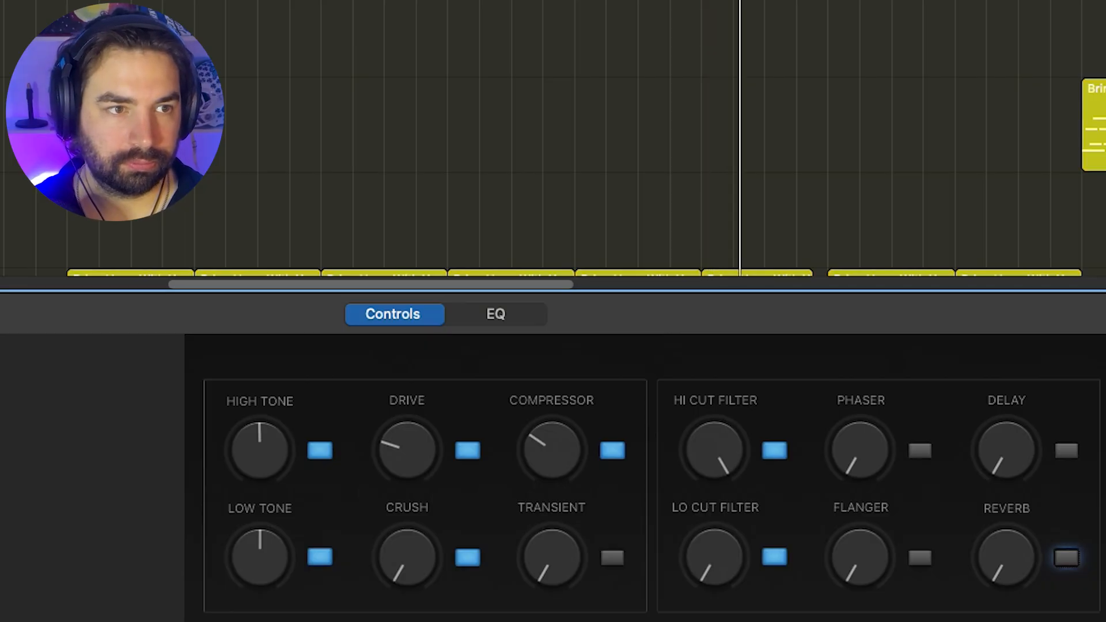
Step: Sweep the Hi Cut Filter down to about its midpoint and back up during playback
{"action": "left_click", "coordinate": [714, 444]}
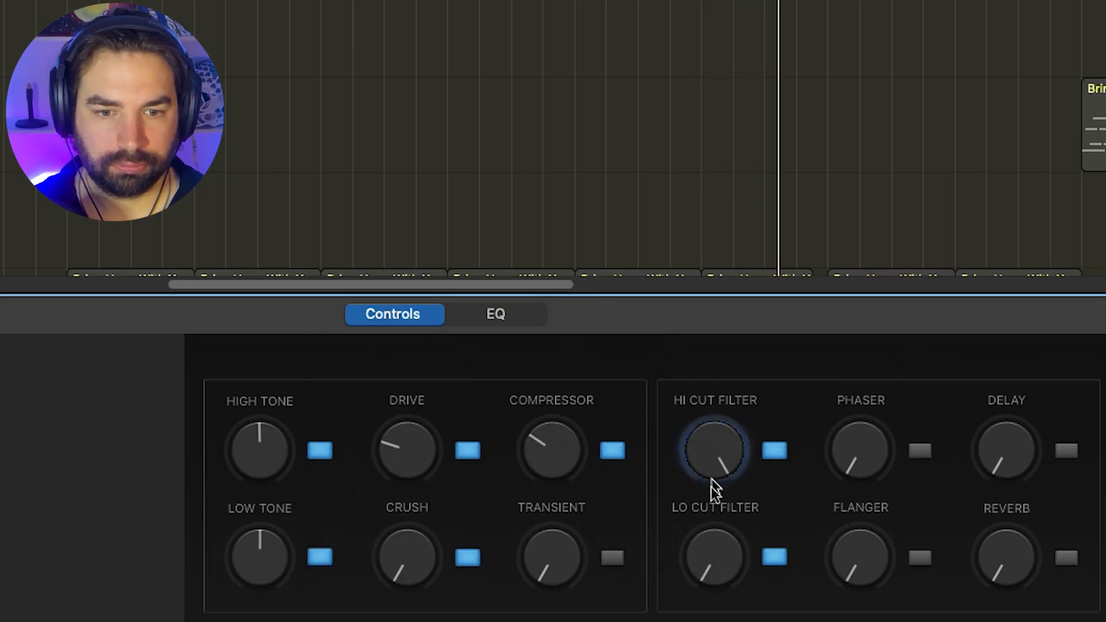
{"action": "left_click_drag", "start_coordinate": [721, 481], "coordinate": [695, 584]}
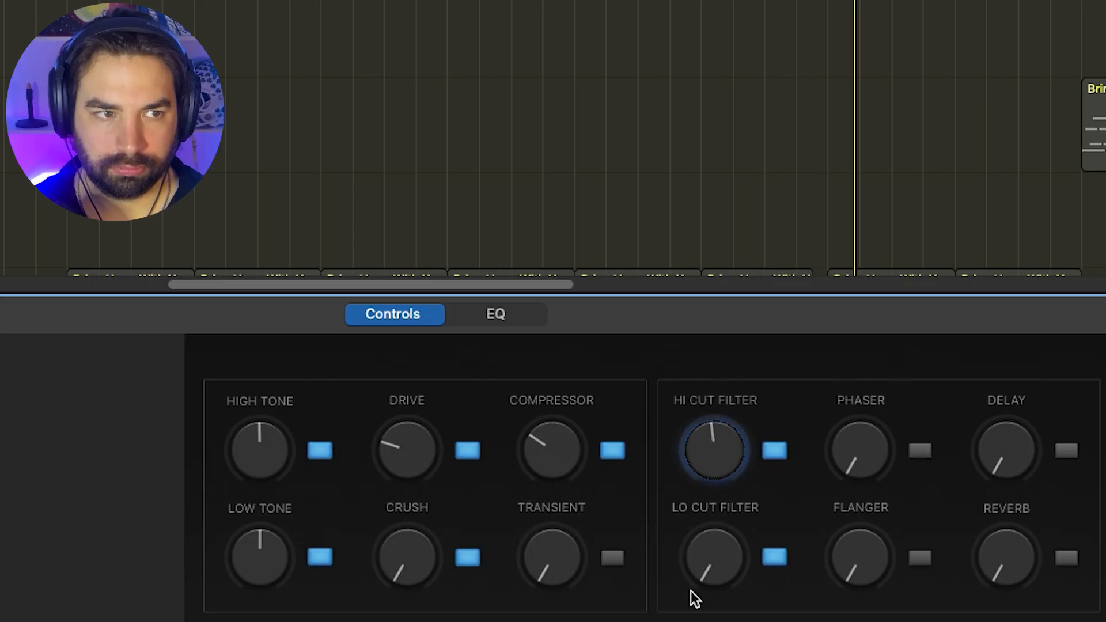
{"action": "left_click_drag", "start_coordinate": [689, 595], "coordinate": [736, 361]}
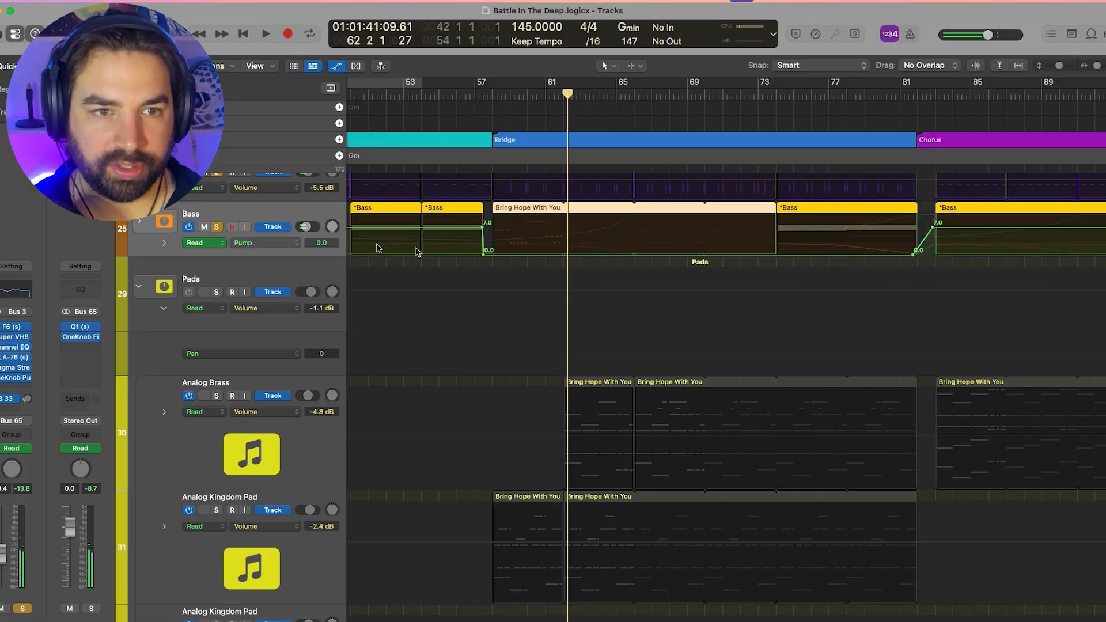
Step: Expand the Bass stack to show Memory Reboot's filter automation and play the bridge from bar 58
{"action": "left_click", "coordinate": [163, 244]}
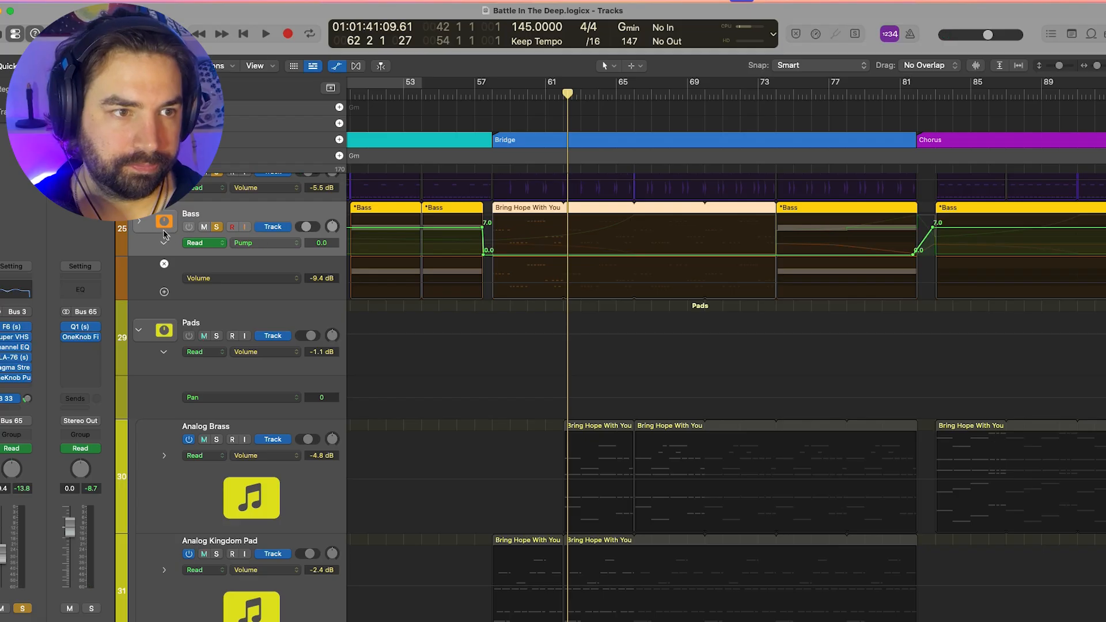
{"action": "left_click", "coordinate": [139, 223]}
{"action": "scroll", "coordinate": [576, 497], "scroll_direction": "down", "scroll_amount": 2}
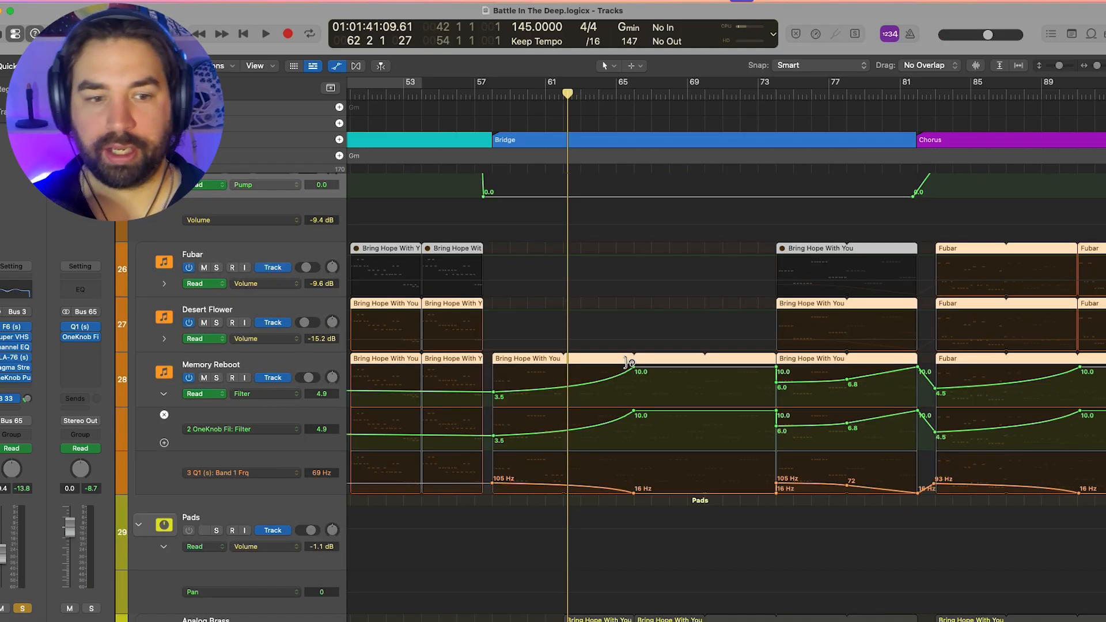
{"action": "left_click", "coordinate": [493, 95]}
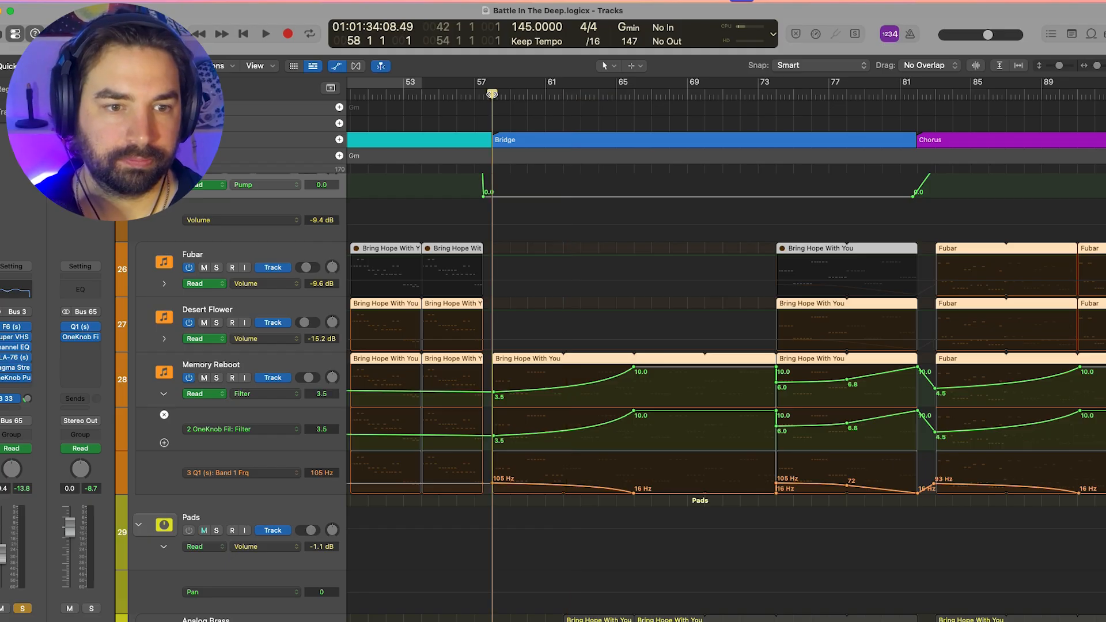
{"action": "key", "text": "space"}
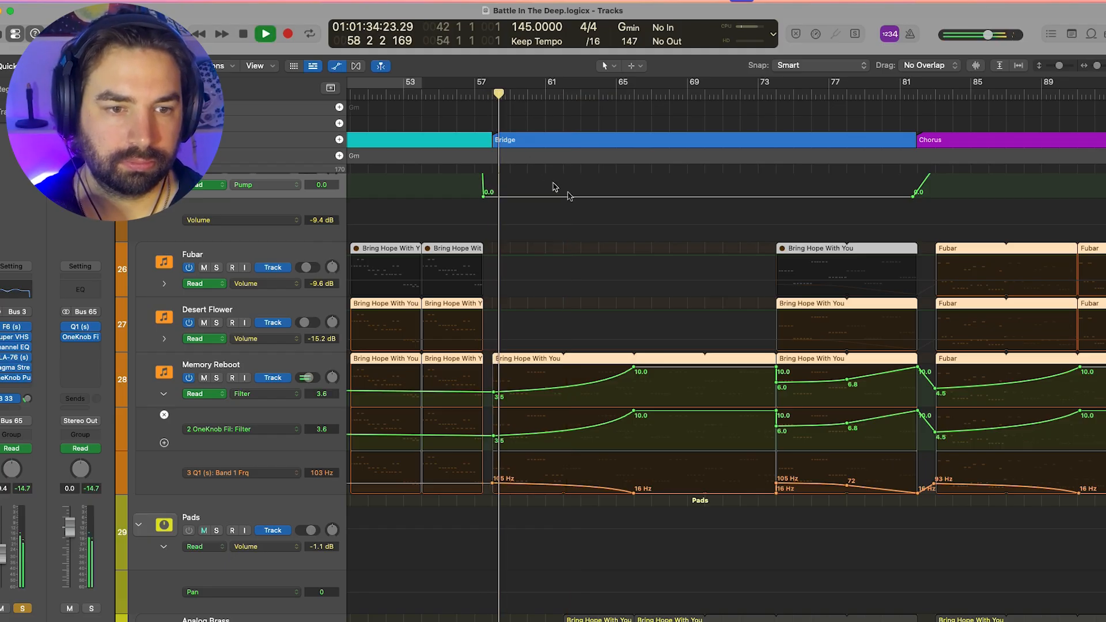
Step: Listen through the bridge while examining the Memory Reboot filter automation, the drum regions and the pad layers
{"action": "scroll", "coordinate": [638, 307], "scroll_direction": "left", "scroll_amount": 3}
{"action": "scroll", "coordinate": [637, 308], "scroll_direction": "left", "scroll_amount": 1}
{"action": "scroll", "coordinate": [621, 312], "scroll_direction": "right", "scroll_amount": 3}
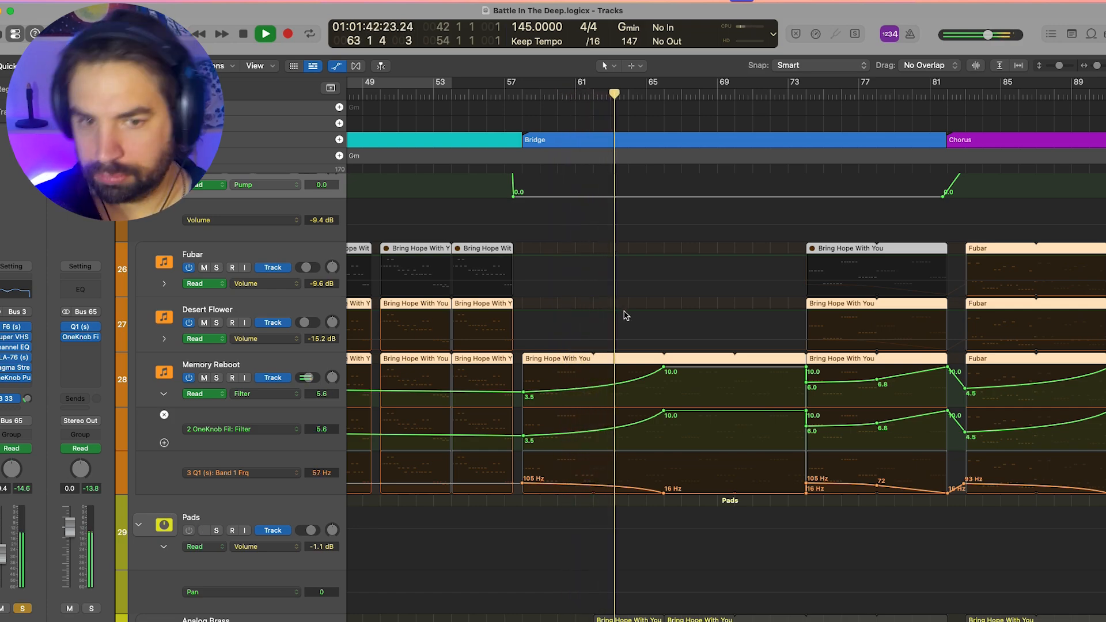
{"action": "scroll", "coordinate": [626, 317], "scroll_direction": "up", "scroll_amount": 2}
{"action": "scroll", "coordinate": [626, 317], "scroll_direction": "up", "scroll_amount": 1}
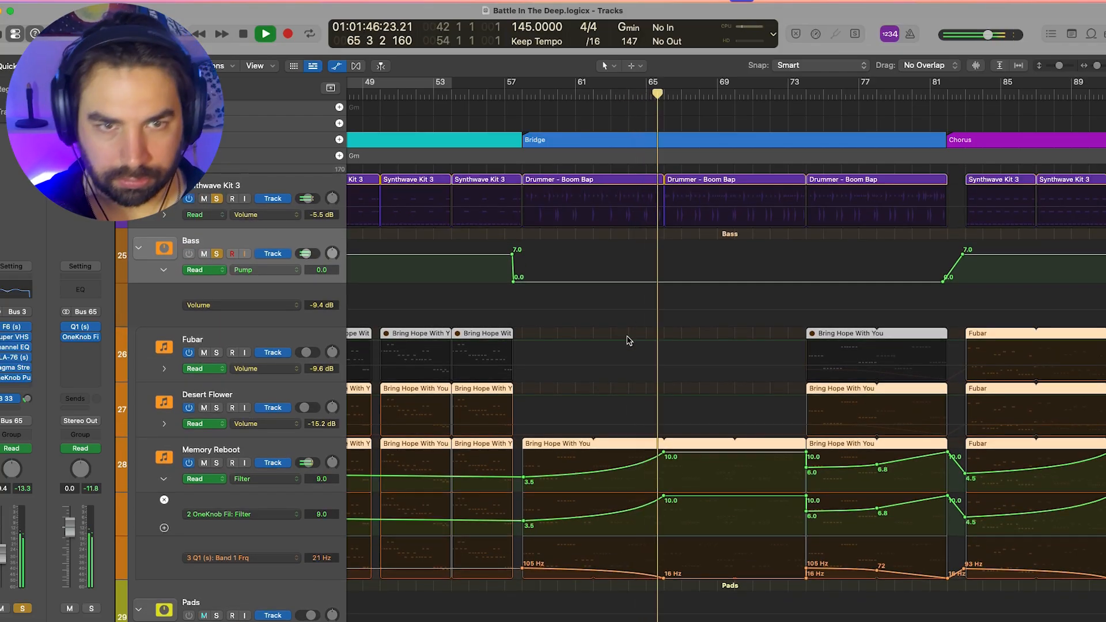
{"action": "scroll", "coordinate": [629, 341], "scroll_direction": "down", "scroll_amount": 5}
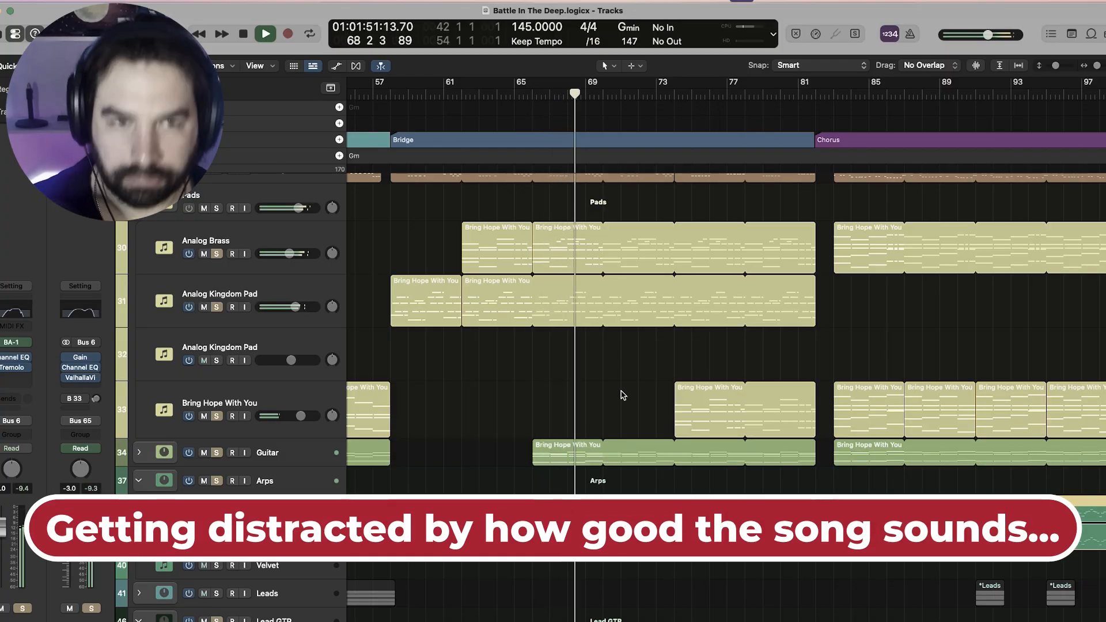
{"action": "scroll", "coordinate": [621, 392], "scroll_direction": "up", "scroll_amount": 4}
{"action": "scroll", "coordinate": [620, 388], "scroll_direction": "up", "scroll_amount": 1}
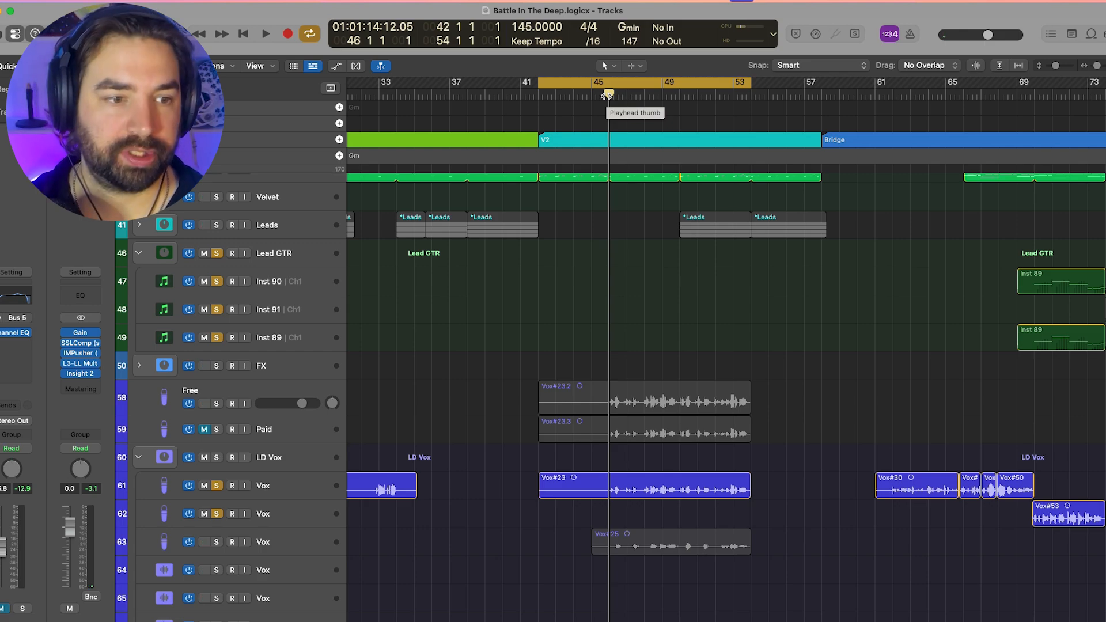
Step: Select the Free vocal track, turn cycling off and play its V2 vocal region around bar 46
{"action": "left_click", "coordinate": [253, 392]}
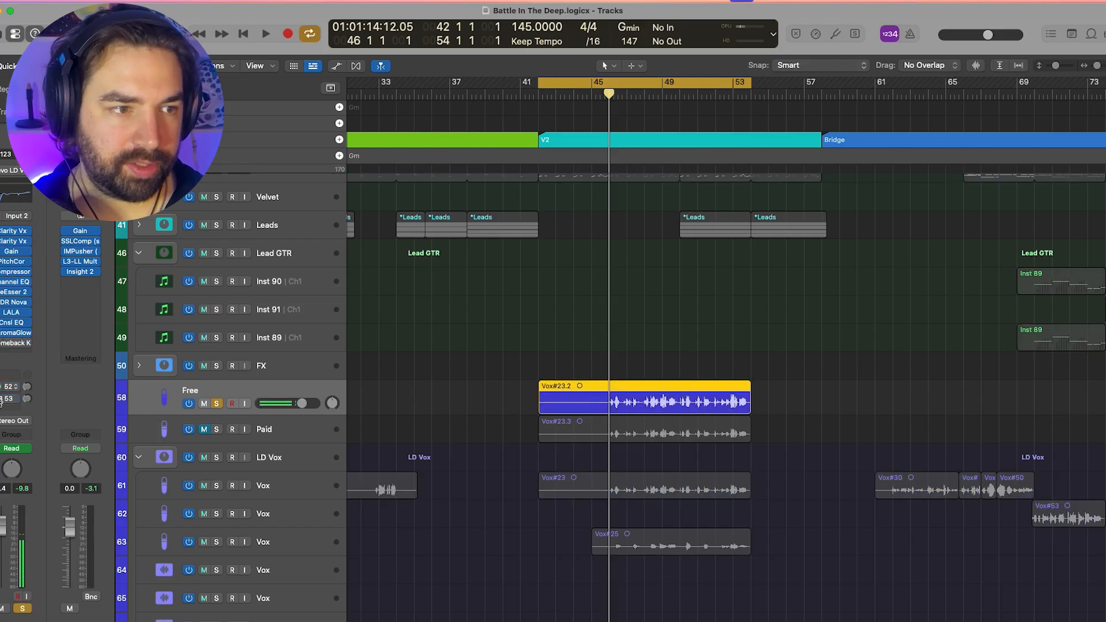
{"action": "key", "text": "c"}
{"action": "key", "text": "space"}
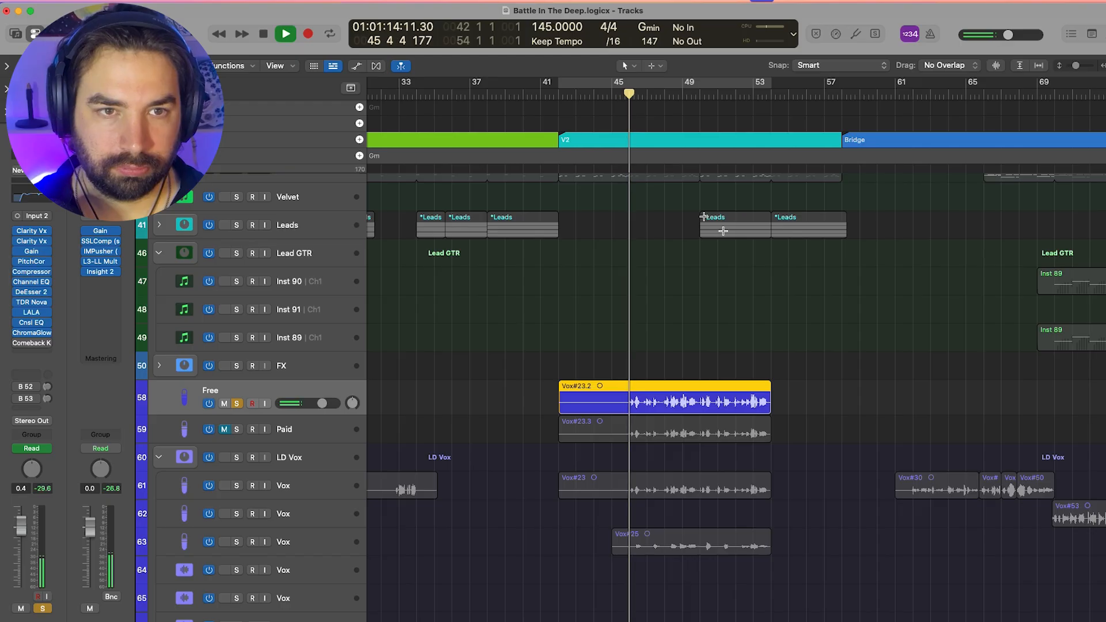
Step: Turn cycling back on, shorten the cycle range to run from bar 46 to bar 54 and audition the vocal
{"action": "mouse_move", "coordinate": [641, 86]}
{"action": "left_mouse_down"}
{"action": "mouse_move", "coordinate": [675, 106]}
{"action": "mouse_move", "coordinate": [668, 88]}
{"action": "mouse_move", "coordinate": [644, 81]}
{"action": "left_mouse_up"}
{"action": "key", "text": "c"}
{"action": "left_click", "coordinate": [630, 86]}
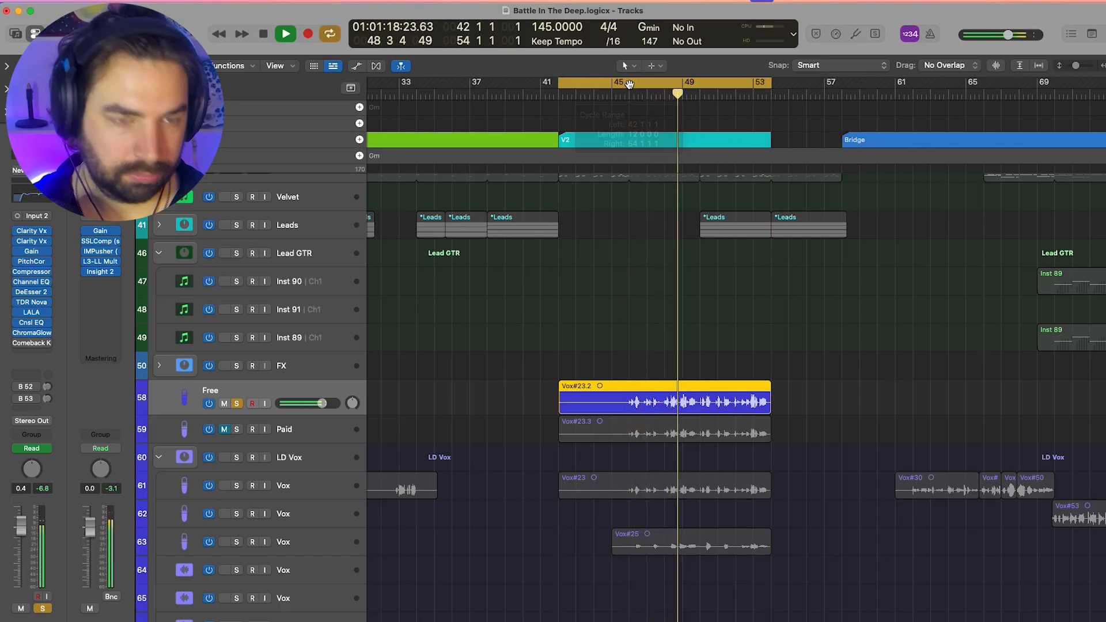
{"action": "left_click_drag", "start_coordinate": [631, 85], "coordinate": [769, 188]}
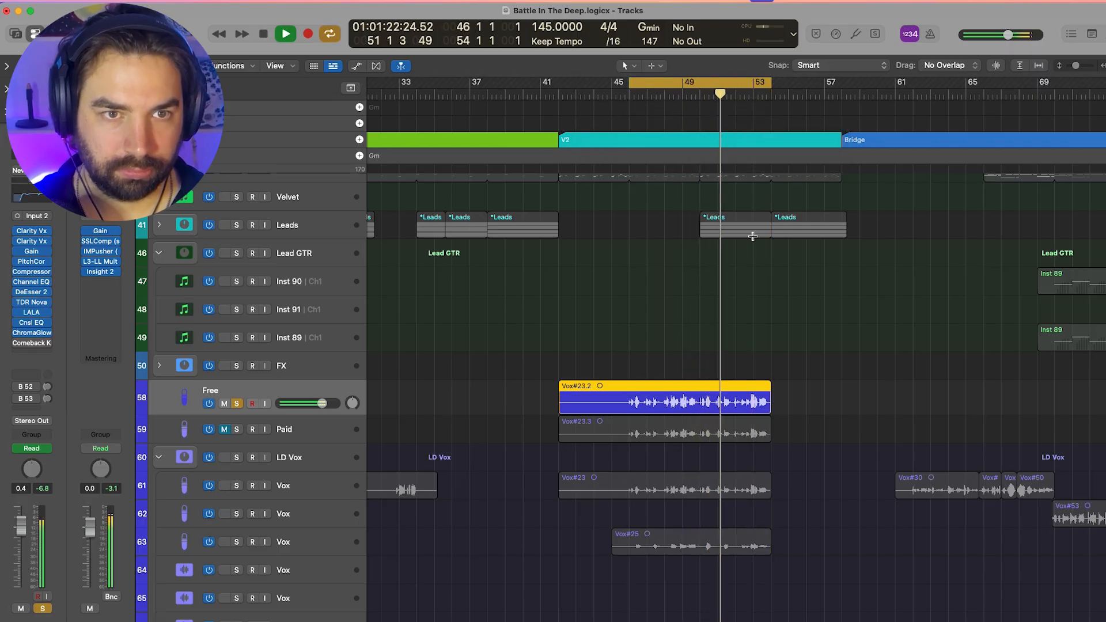
{"action": "key", "text": "space"}
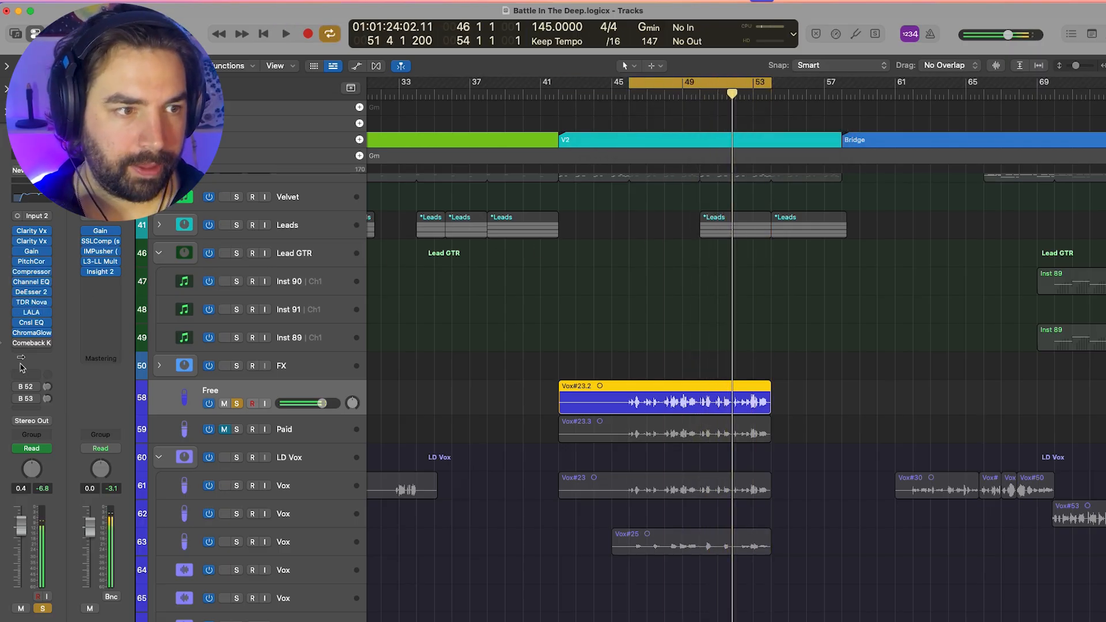
Step: Enable the Bus 52 and Bus 53 sends on the Free vocal track and audition the vocal with them
{"action": "left_click", "coordinate": [16, 343]}
{"action": "left_click_drag", "start_coordinate": [17, 387], "coordinate": [17, 400]}
{"action": "key", "text": "space"}
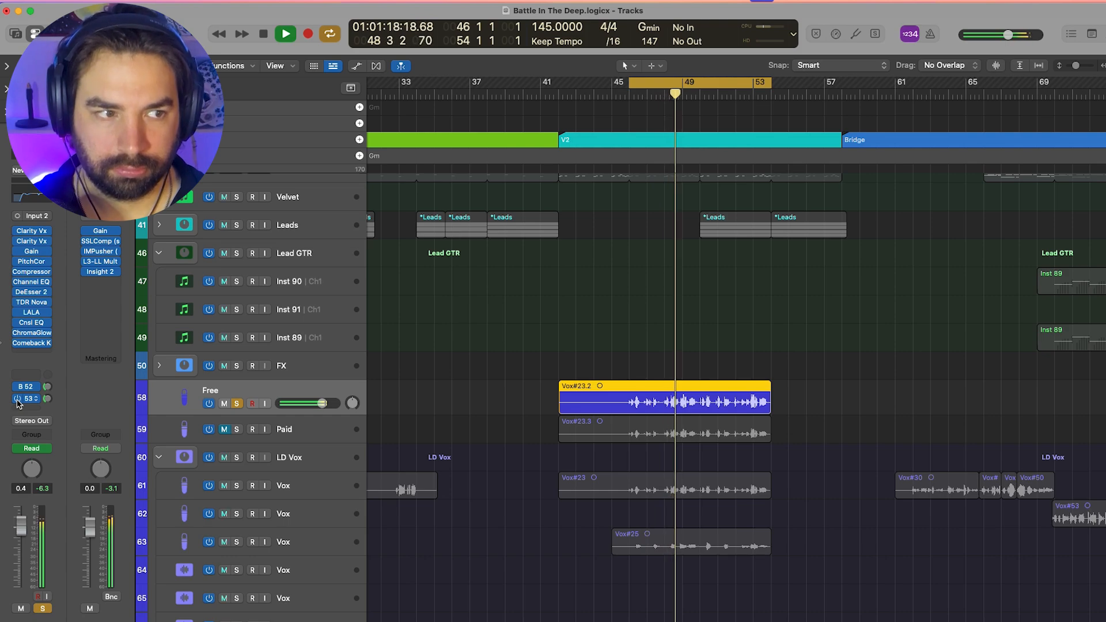
{"action": "key", "text": "space"}
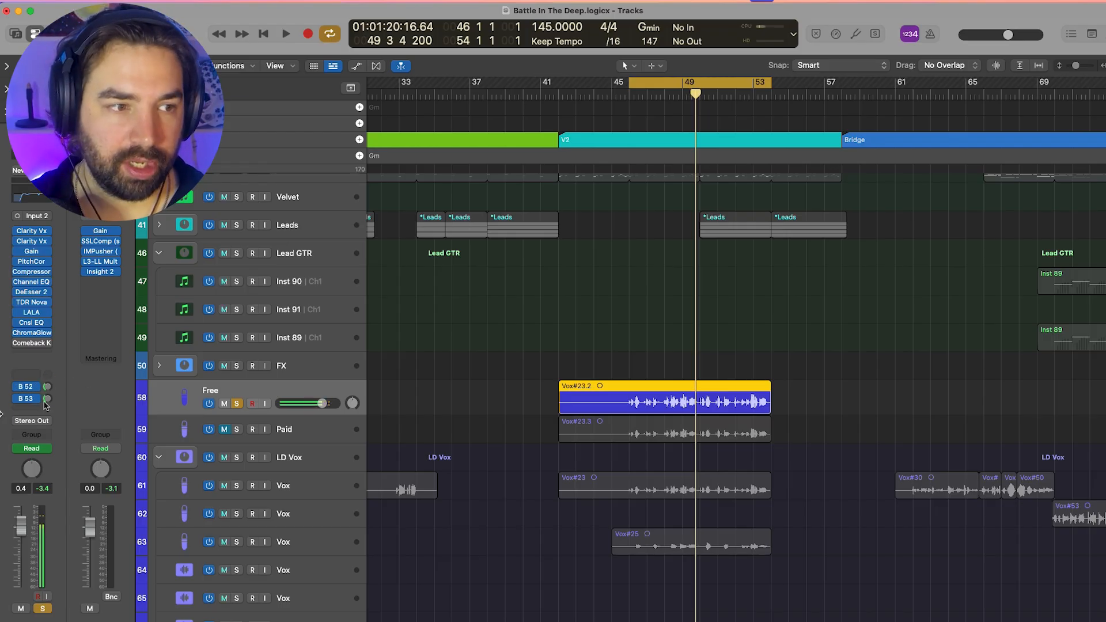
Step: Inspect the QRS room reverb settings on Bus 52's Log Room channel and close the plug-in window
{"action": "left_click", "coordinate": [28, 387]}
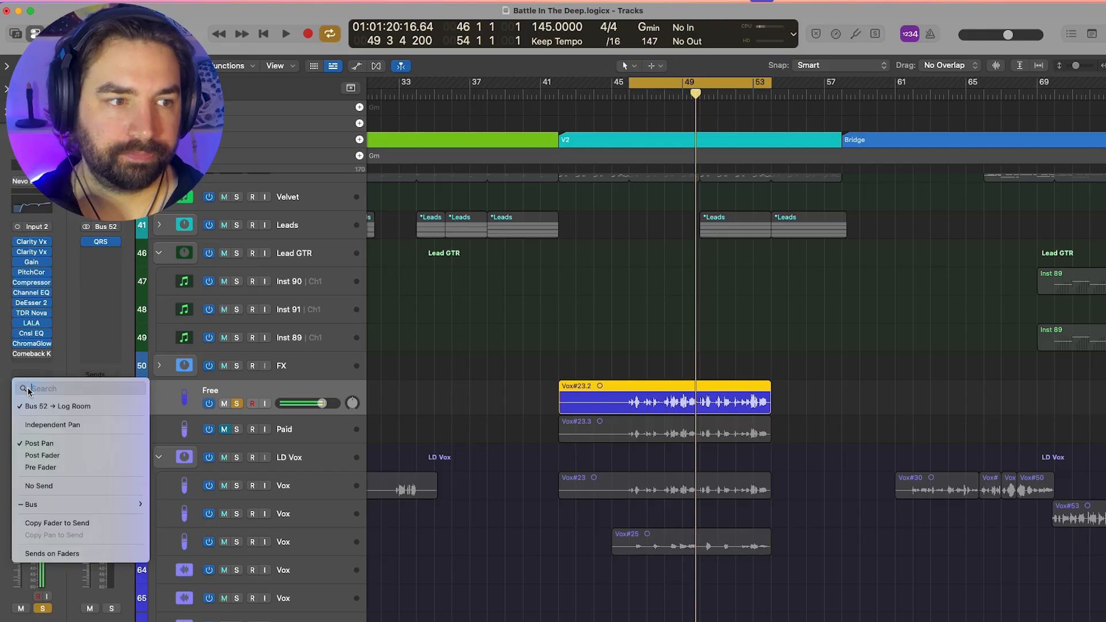
{"action": "left_click", "coordinate": [101, 242]}
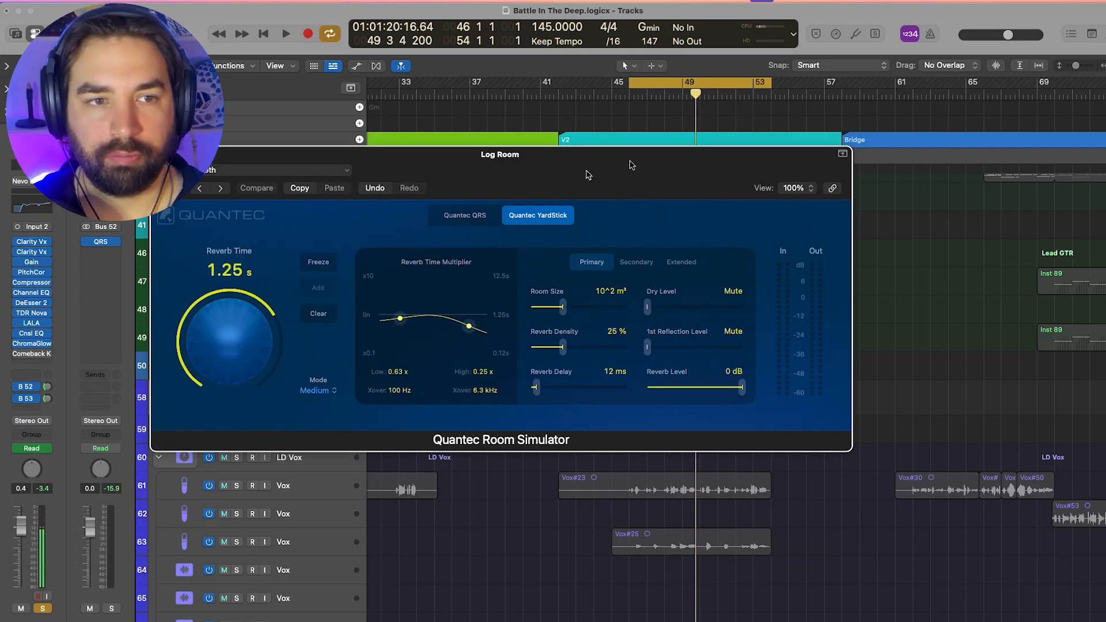
{"action": "left_click_drag", "start_coordinate": [588, 173], "coordinate": [765, 135]}
{"action": "left_click", "coordinate": [335, 117]}
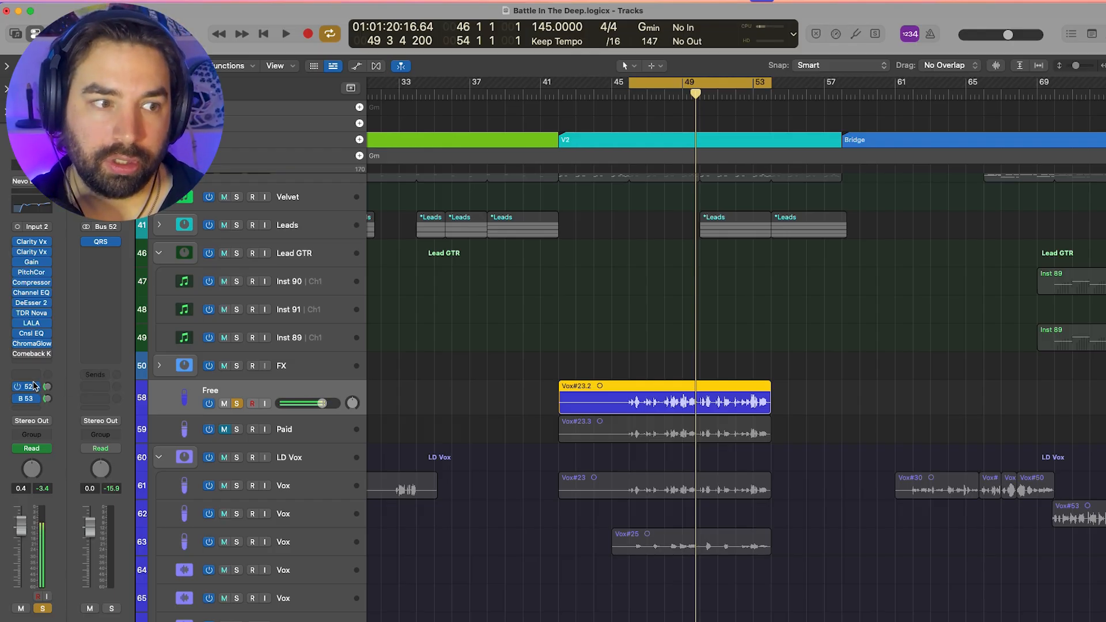
{"action": "left_click", "coordinate": [26, 398]}
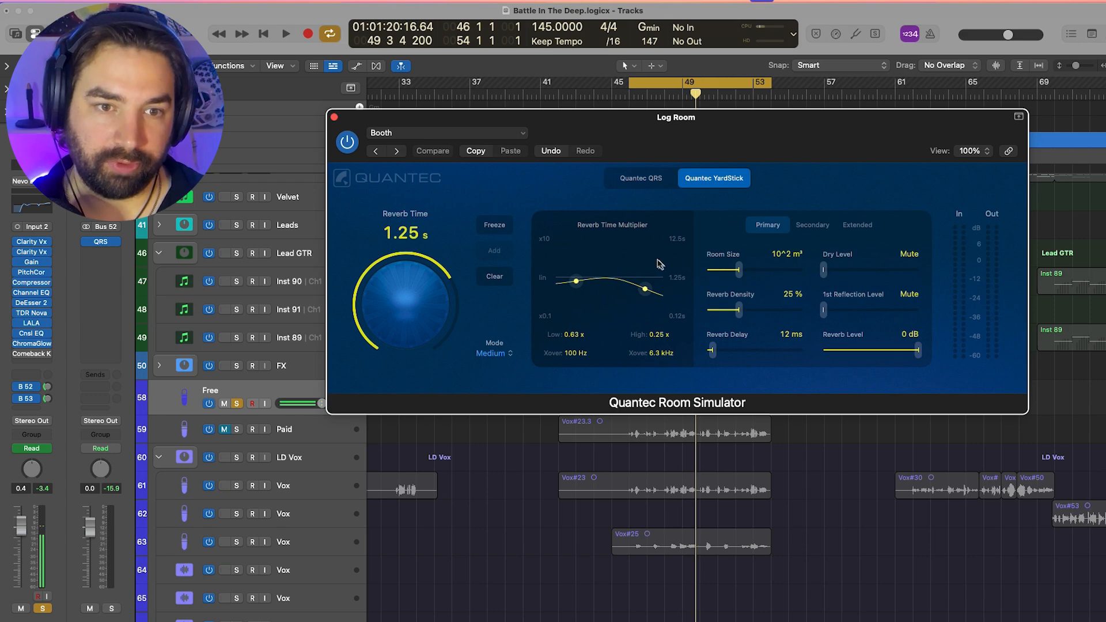
{"action": "left_click", "coordinate": [334, 117]}
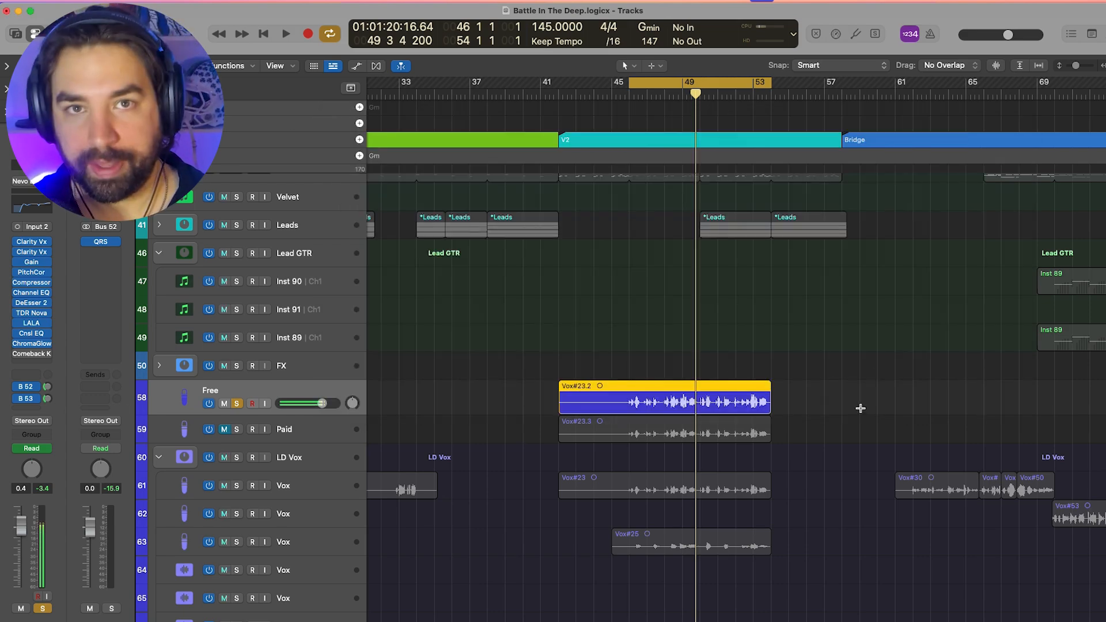
Step: Open the Comeback Kid delay on the Free track and move its window clear of the vocal region
{"action": "left_click", "coordinate": [25, 358]}
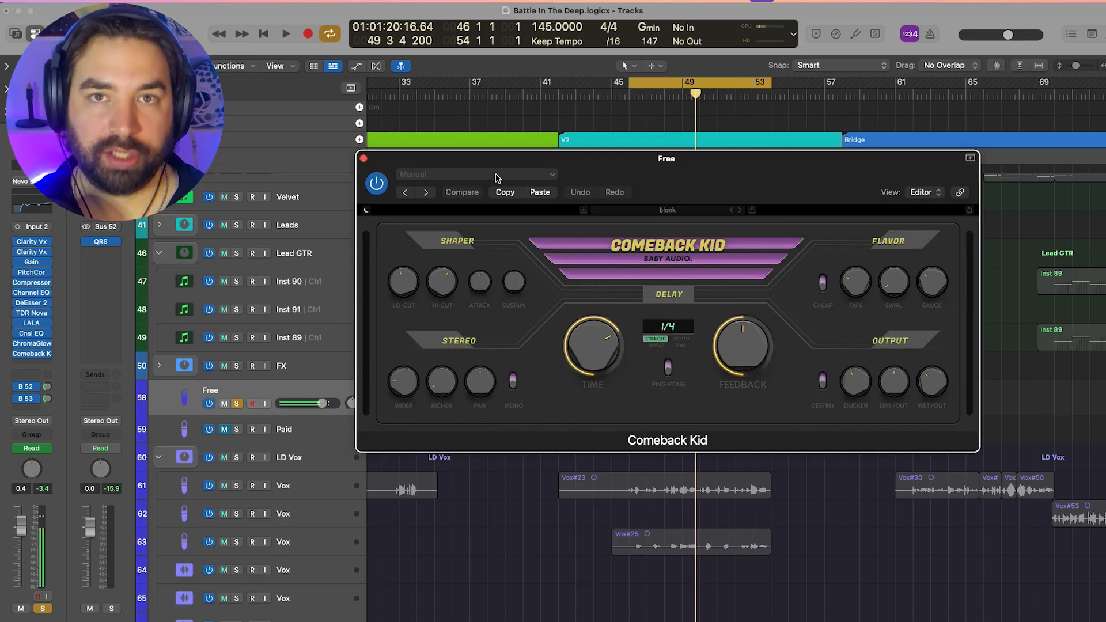
{"action": "left_click_drag", "start_coordinate": [742, 184], "coordinate": [594, 147]}
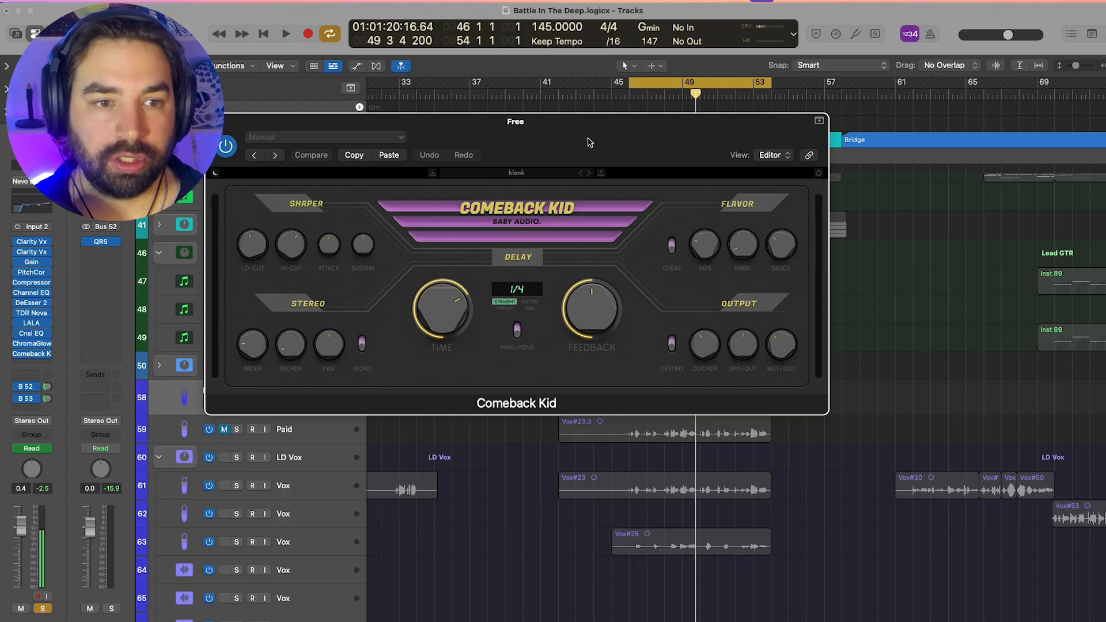
{"action": "left_click_drag", "start_coordinate": [587, 137], "coordinate": [583, 142]}
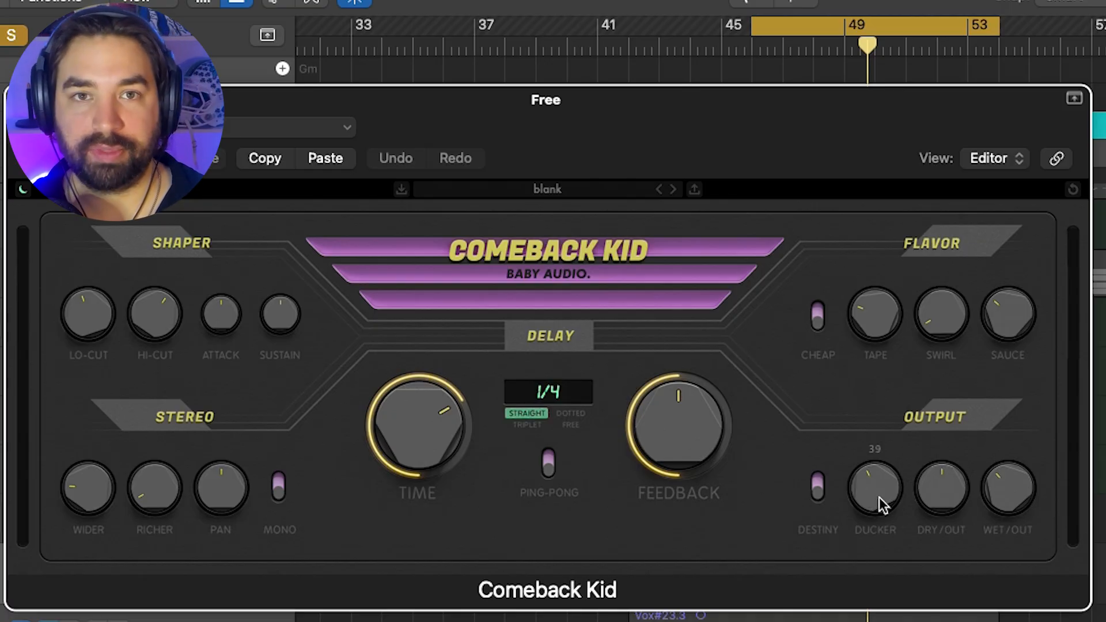
{"action": "left_click_drag", "start_coordinate": [823, 130], "coordinate": [553, 43]}
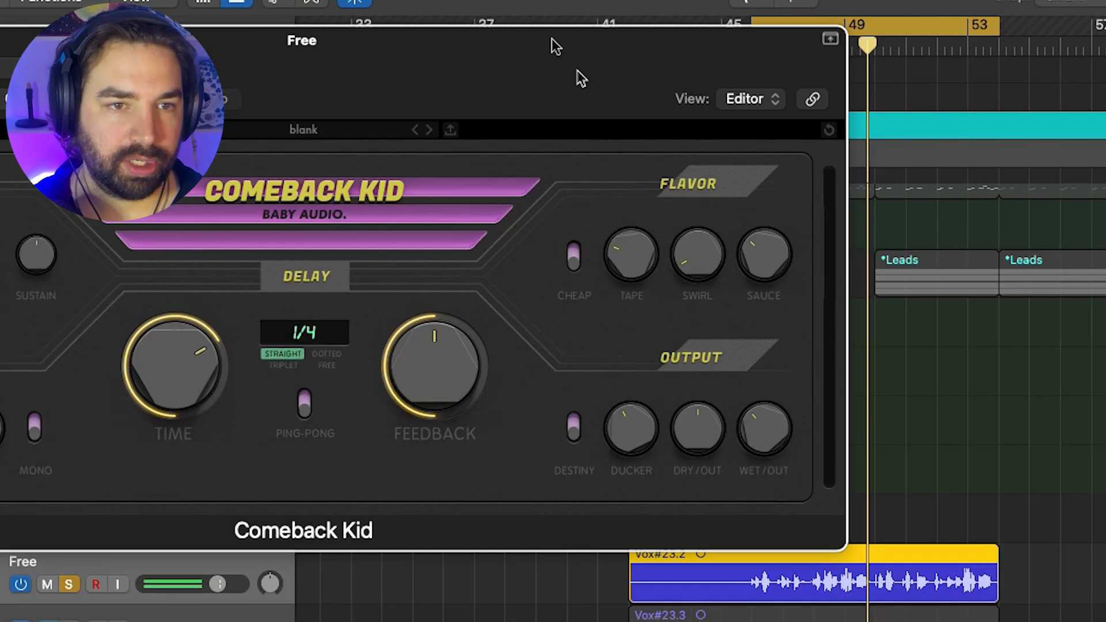
{"action": "left_click_drag", "start_coordinate": [580, 78], "coordinate": [522, 11]}
Step: Play the vocal loop and try Comeback Kid's Ducker at 96
{"action": "key", "text": "space"}
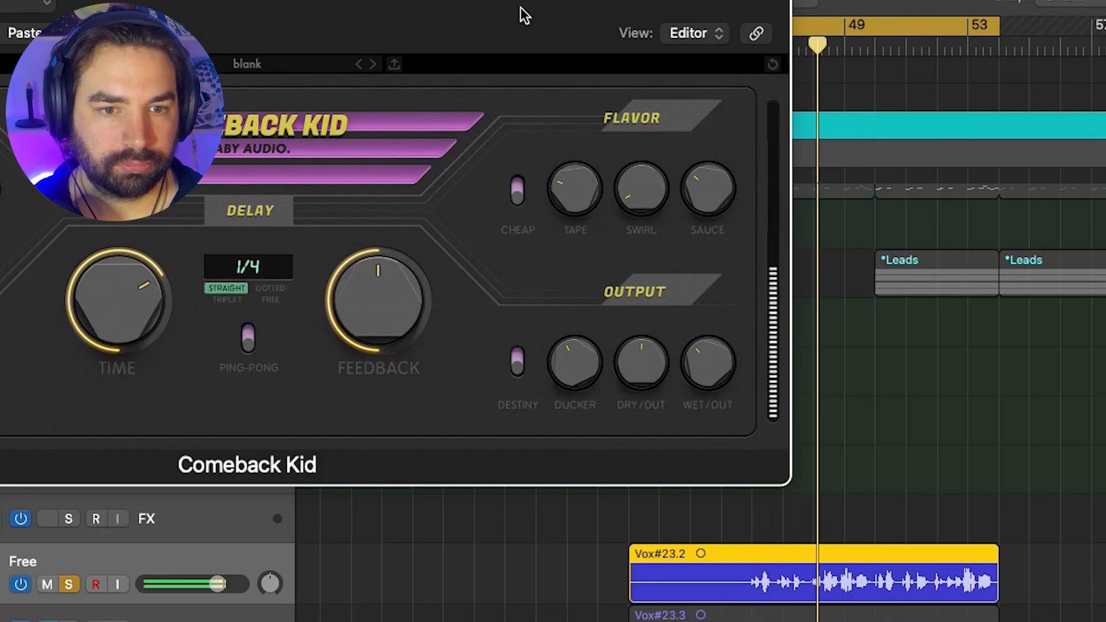
{"action": "mouse_move", "coordinate": [559, 343]}
{"action": "left_click_drag", "start_coordinate": [567, 360], "coordinate": [568, 98]}
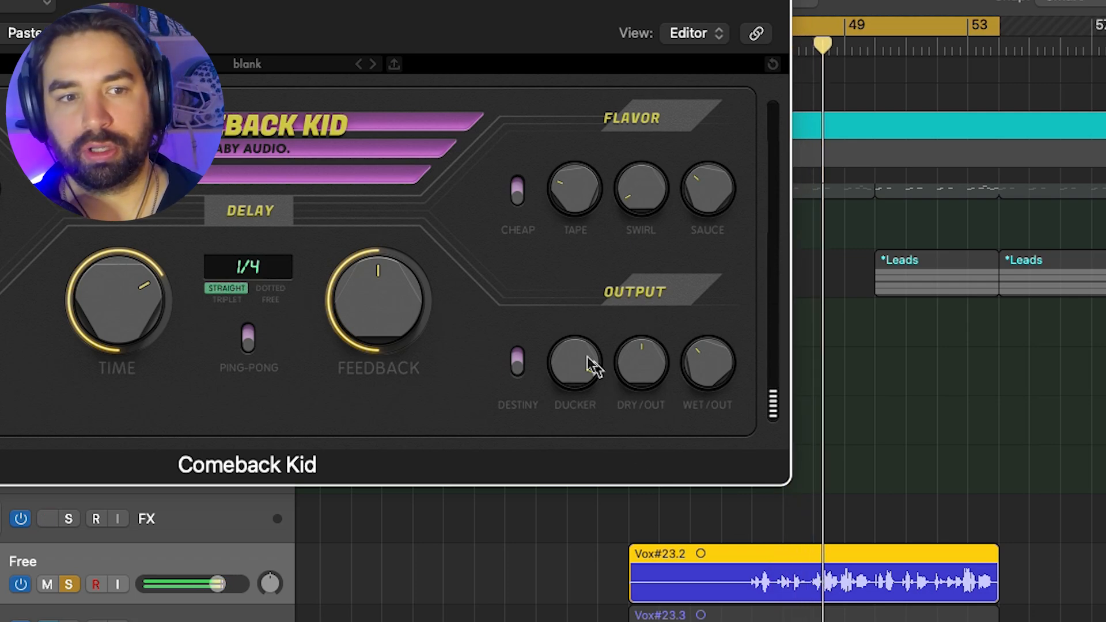
{"action": "mouse_move", "coordinate": [587, 356]}
{"action": "left_click_drag", "start_coordinate": [576, 363], "coordinate": [572, 375]}
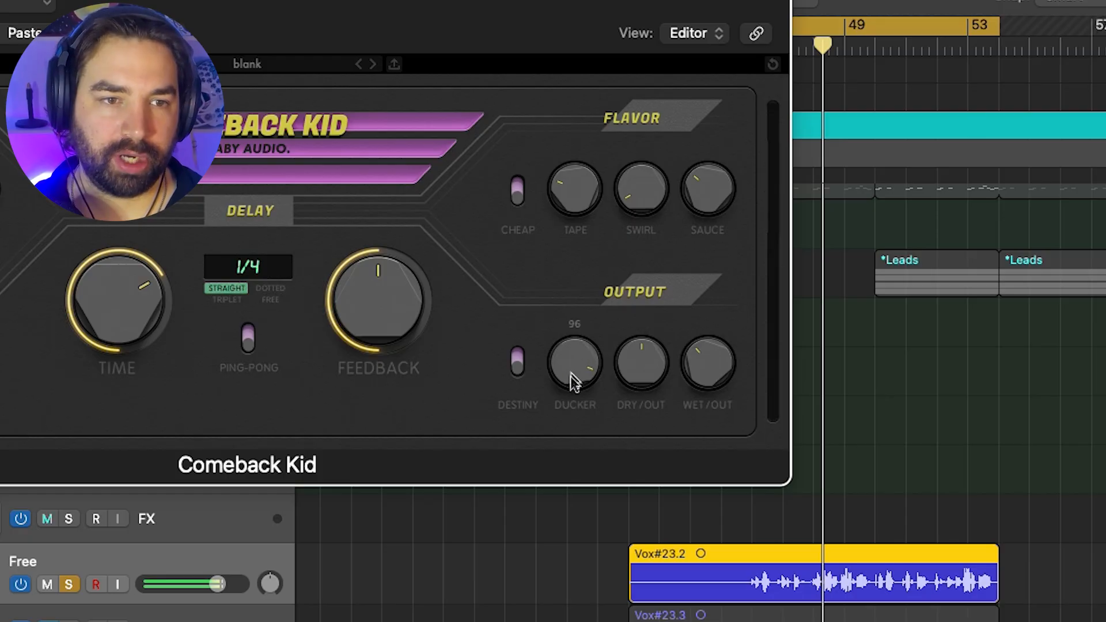
Step: Lower Comeback Kid's Ducker to 40, raise it to 50, audition the vocal loop and turn it up slightly further
{"action": "left_click_drag", "start_coordinate": [586, 483], "coordinate": [588, 508]}
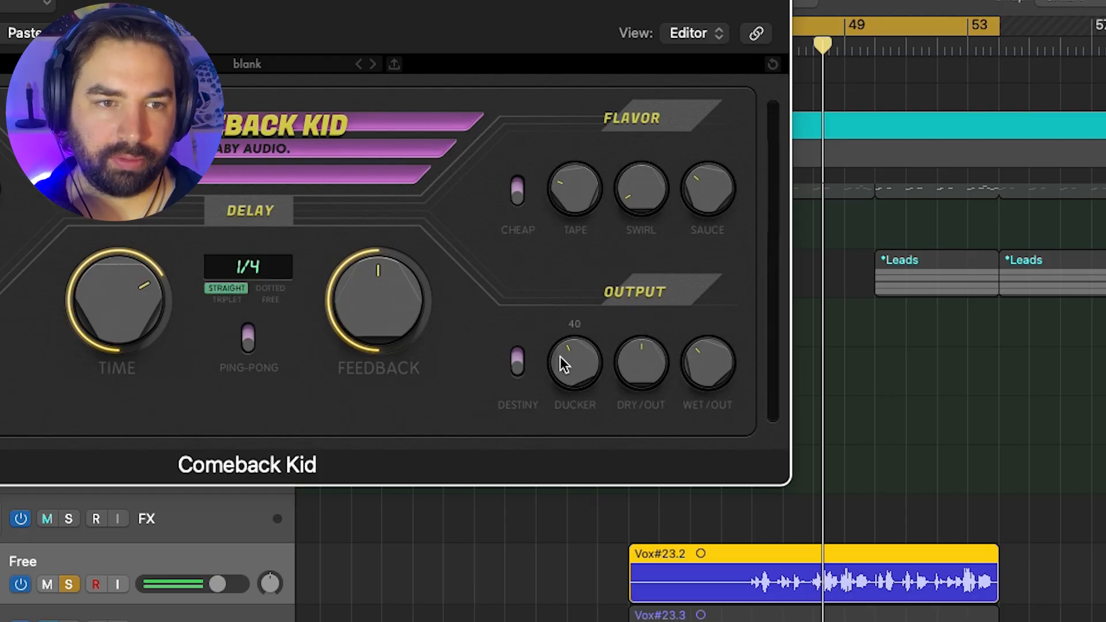
{"action": "left_click_drag", "start_coordinate": [563, 363], "coordinate": [567, 344]}
{"action": "key", "text": "space"}
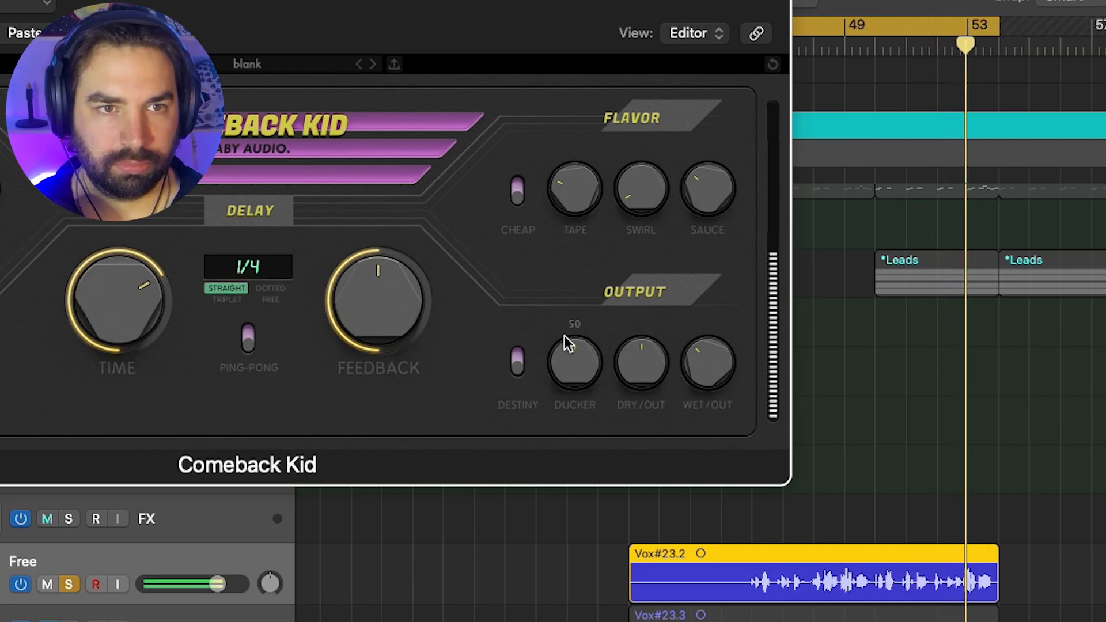
{"action": "key", "text": "space"}
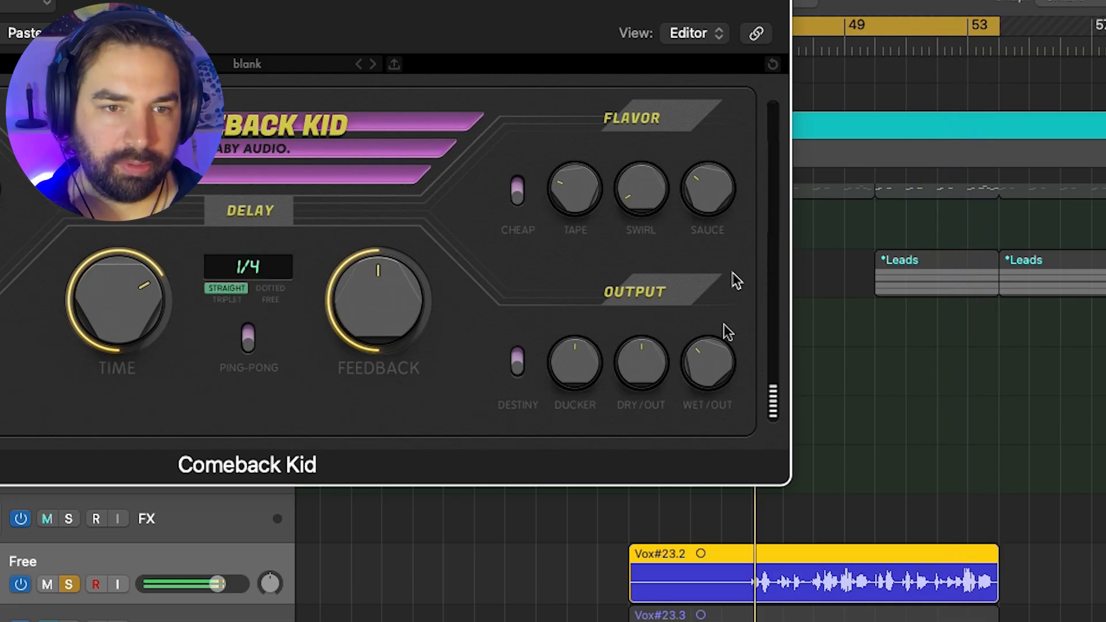
{"action": "left_click_drag", "start_coordinate": [567, 367], "coordinate": [586, 350]}
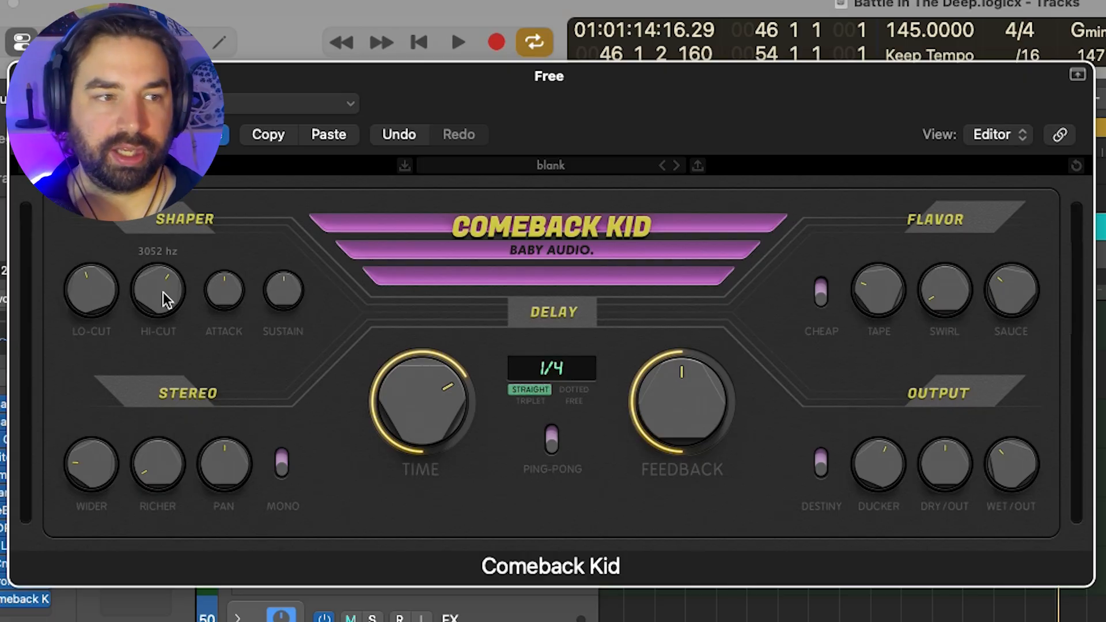
Step: Audition the vocal with the 1/4 delay and close the Comeback Kid window
{"action": "mouse_move", "coordinate": [407, 371]}
{"action": "key", "text": "space"}
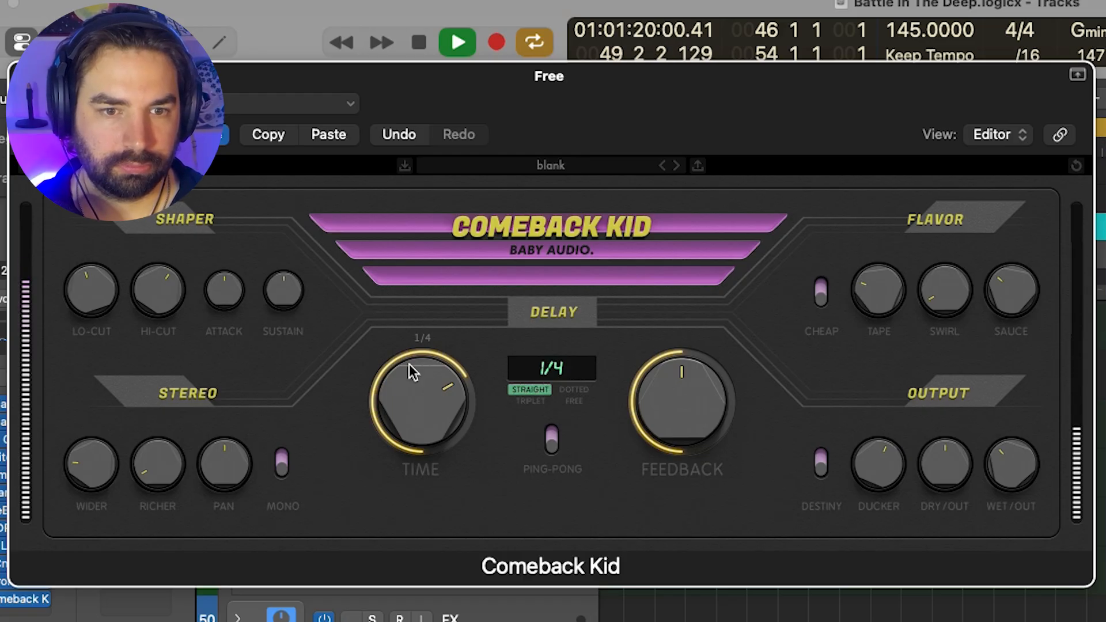
{"action": "key", "text": "space"}
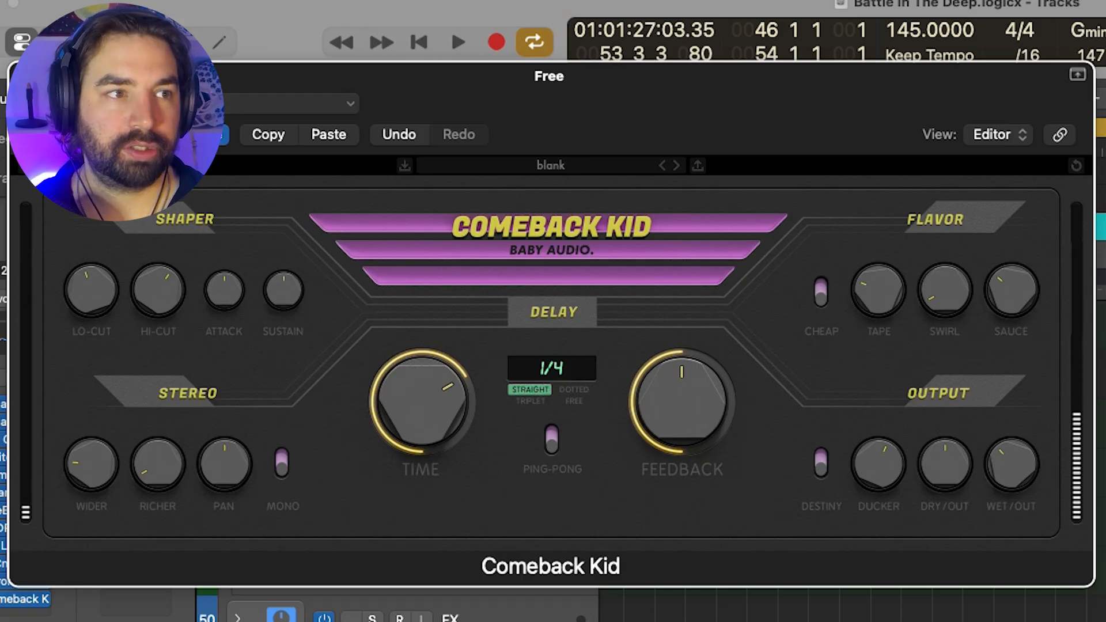
{"action": "key", "text": "super+w"}
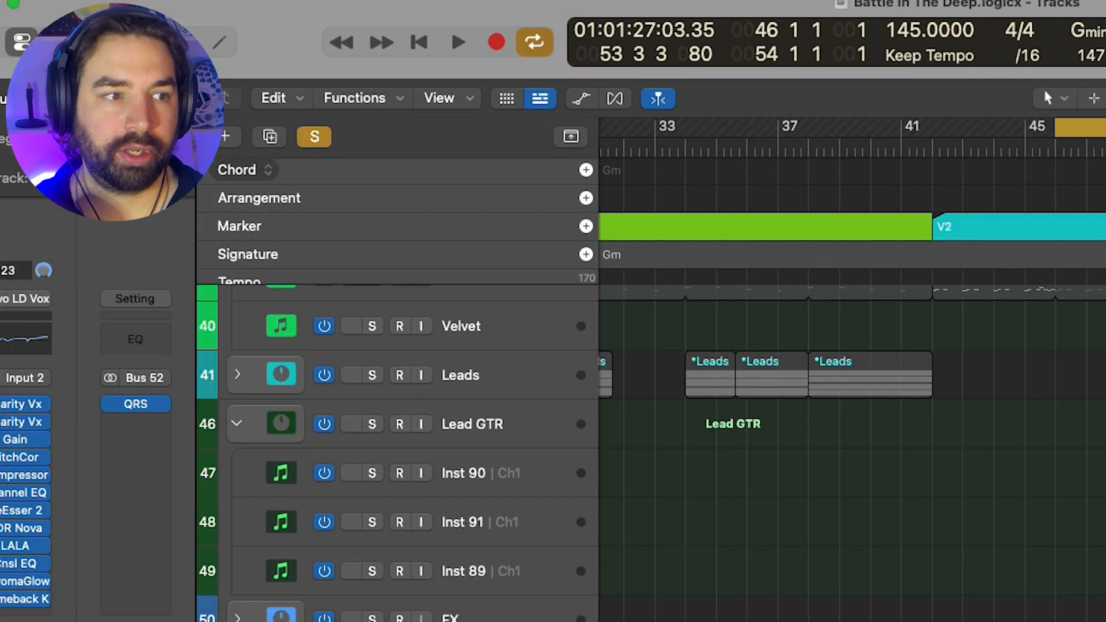